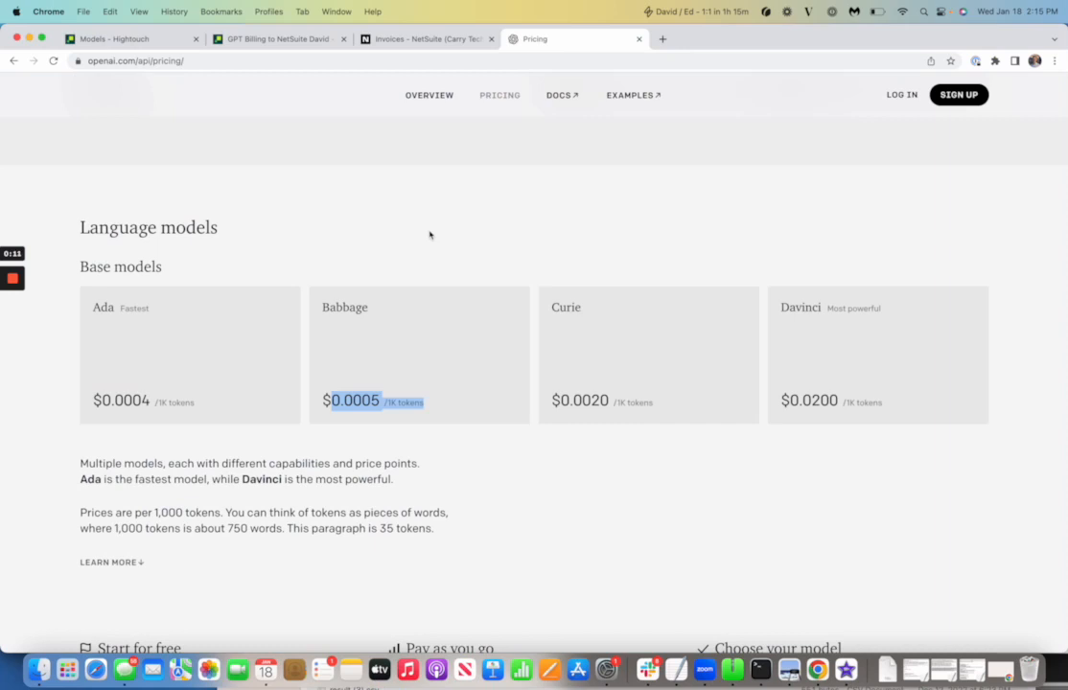
Clear the Babbage price highlight and return to the Hightouch All models list
left_click(354, 245)
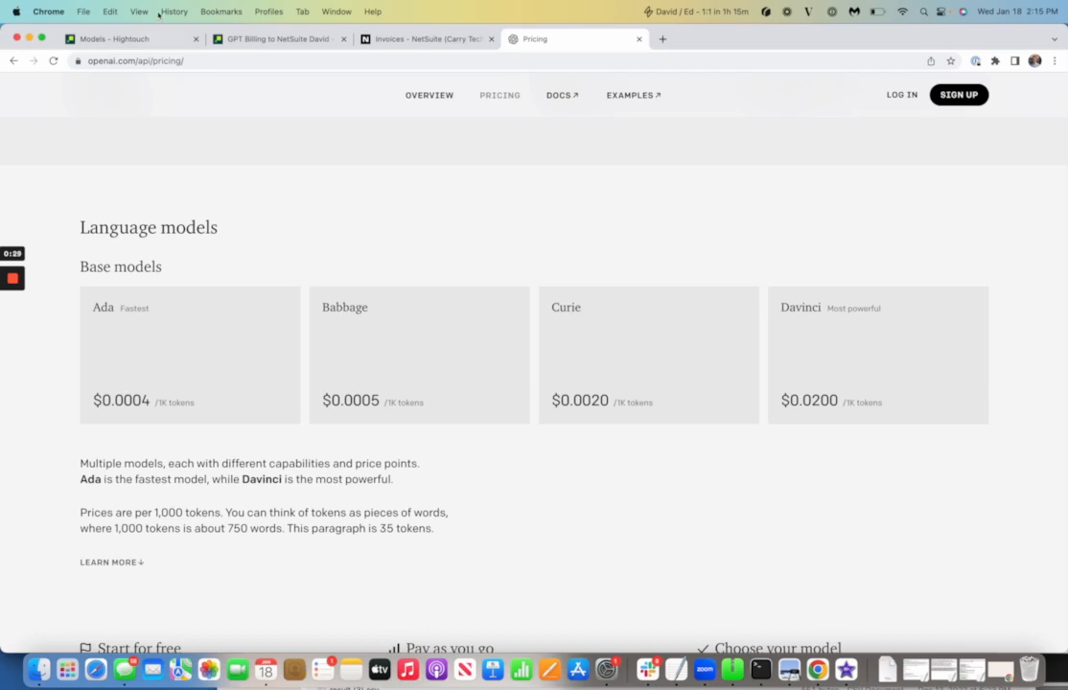
left_click(127, 38)
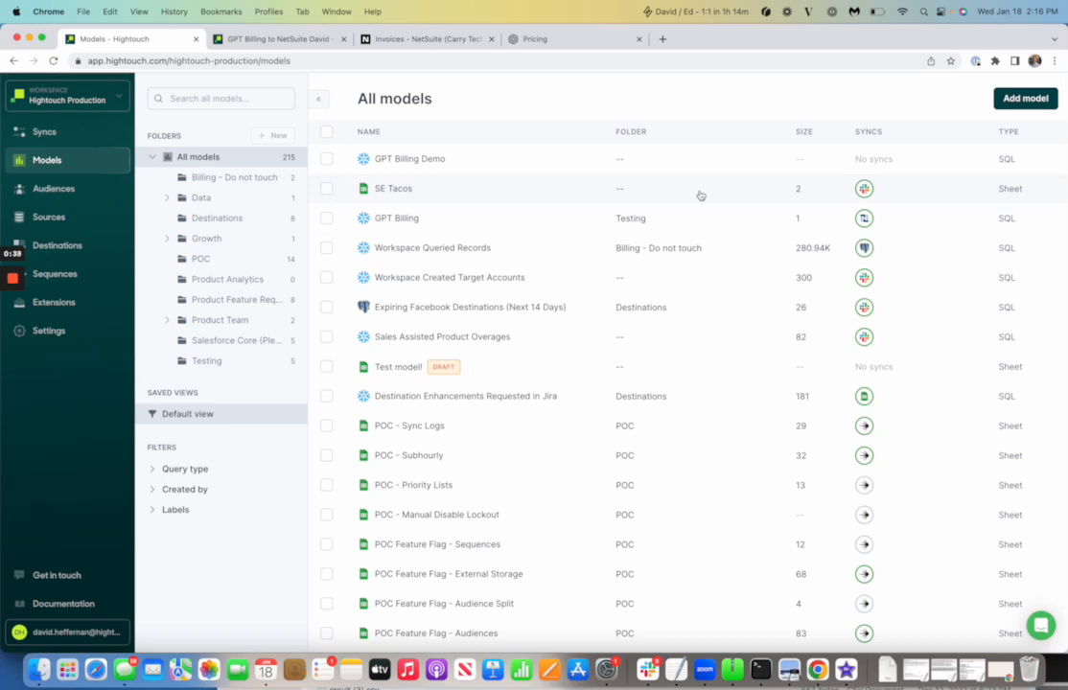
Add a new model on the snowflake source using the 'Query with SQL' method
left_click(1026, 99)
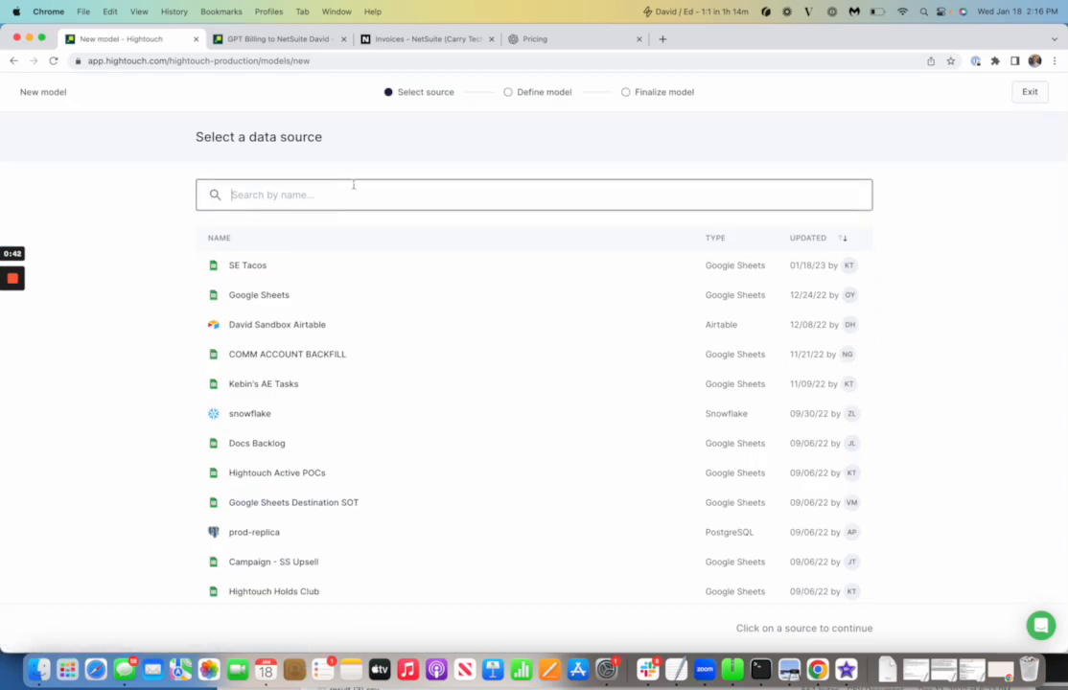
left_click(293, 426)
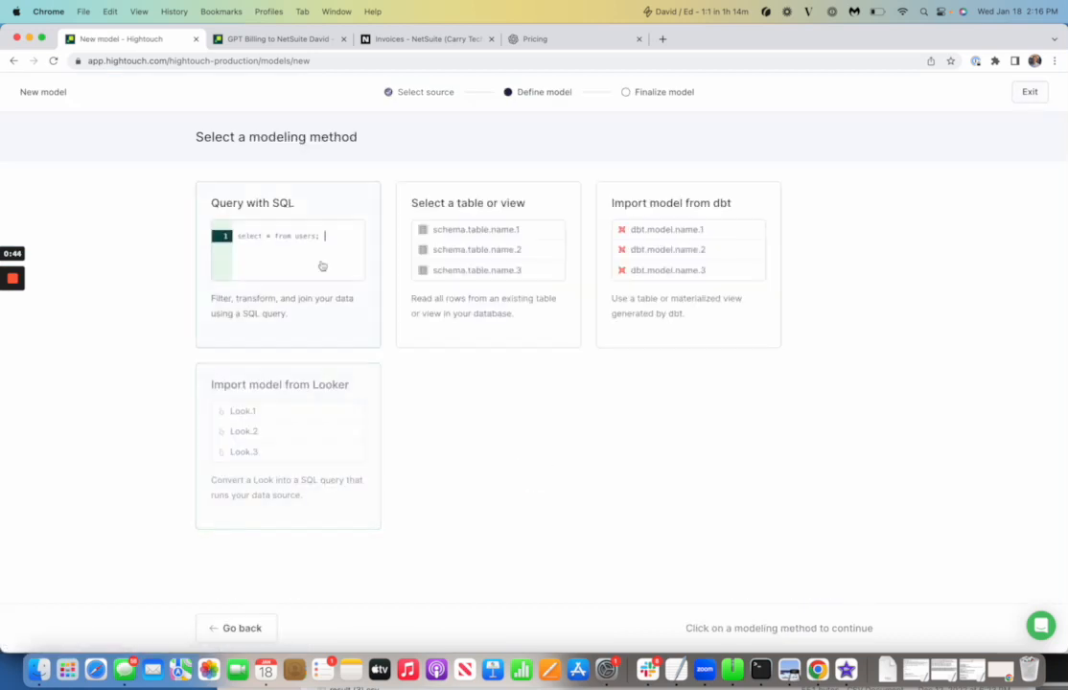
left_click(322, 265)
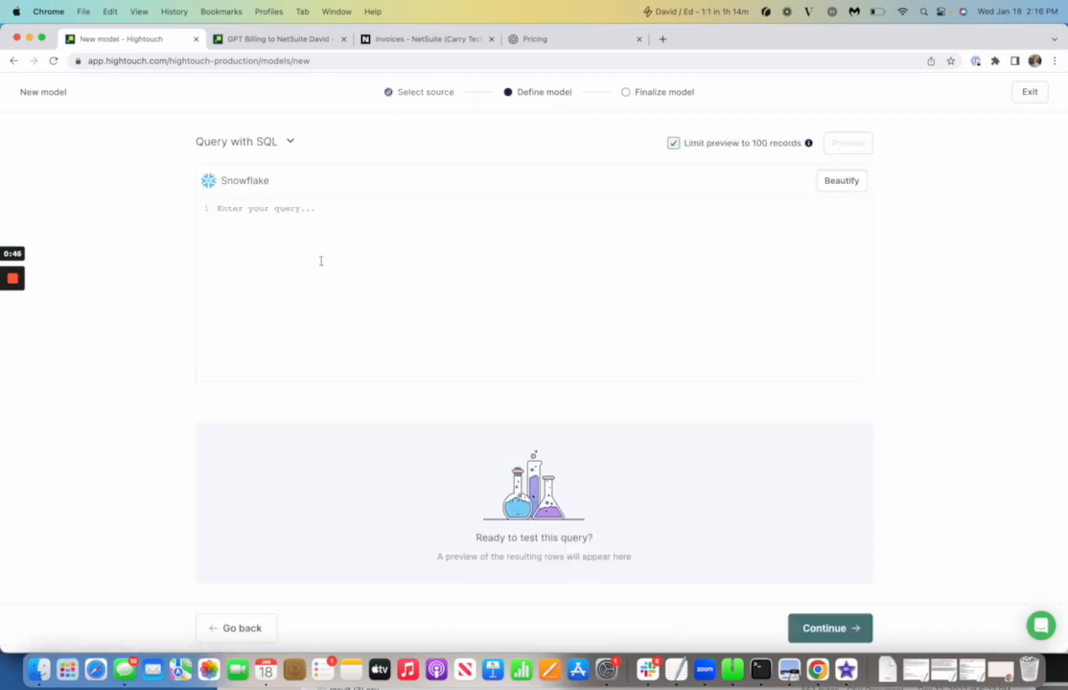
Paste the SQL, comment out the WITH aggregation block, and preview the two-line GPT_EVENTS_DEMO select
key("super+v")
scroll(306, 269, "up", 10)
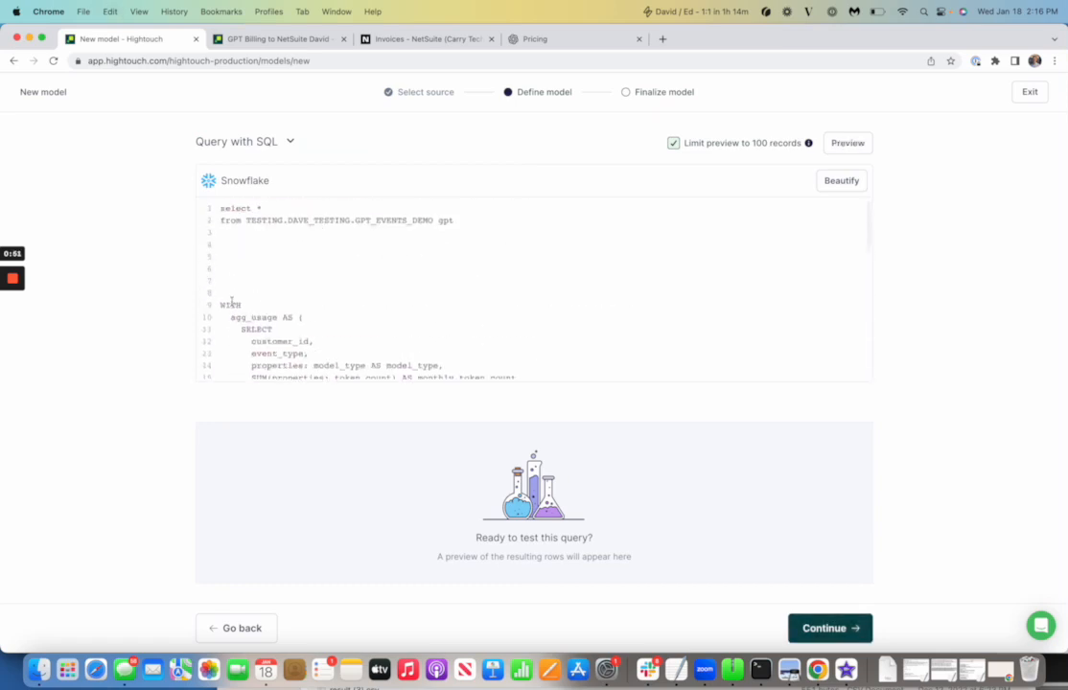
key("shift+super+Down")
key("super+slash")
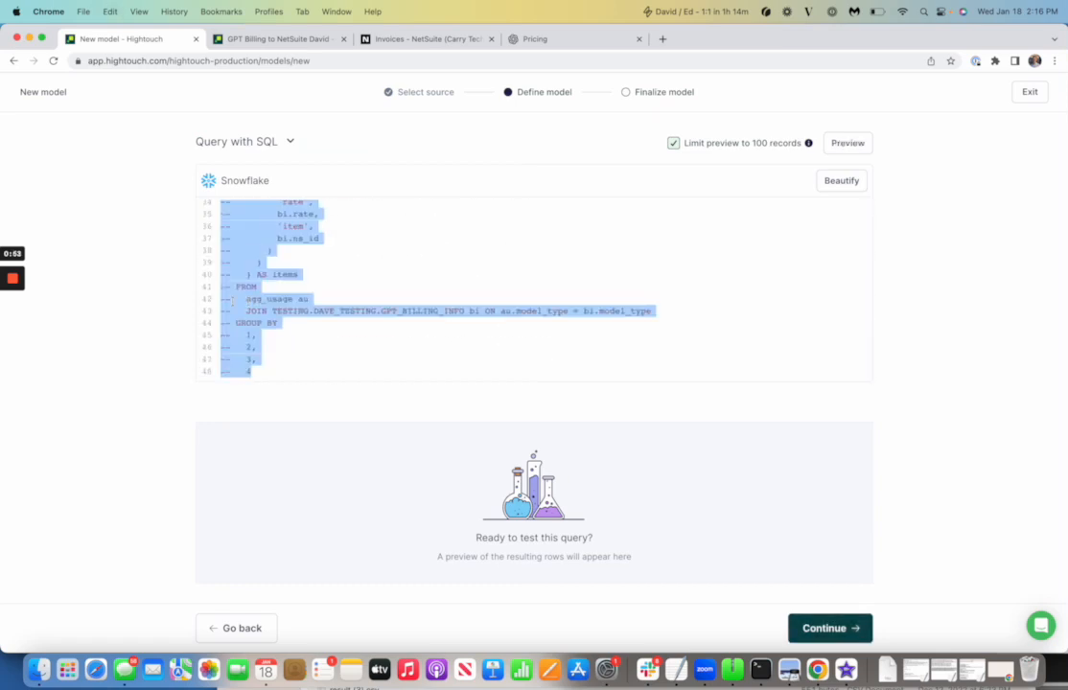
scroll(284, 267, "up", 10)
left_click(471, 220)
key("shift+super+Up")
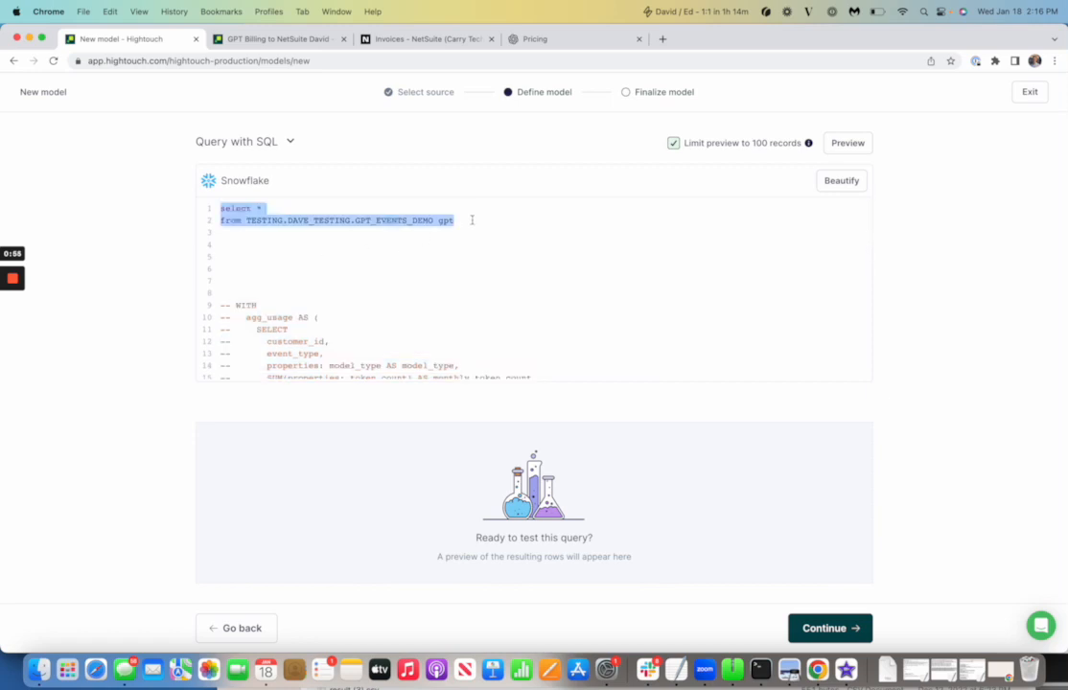
key("super+Return")
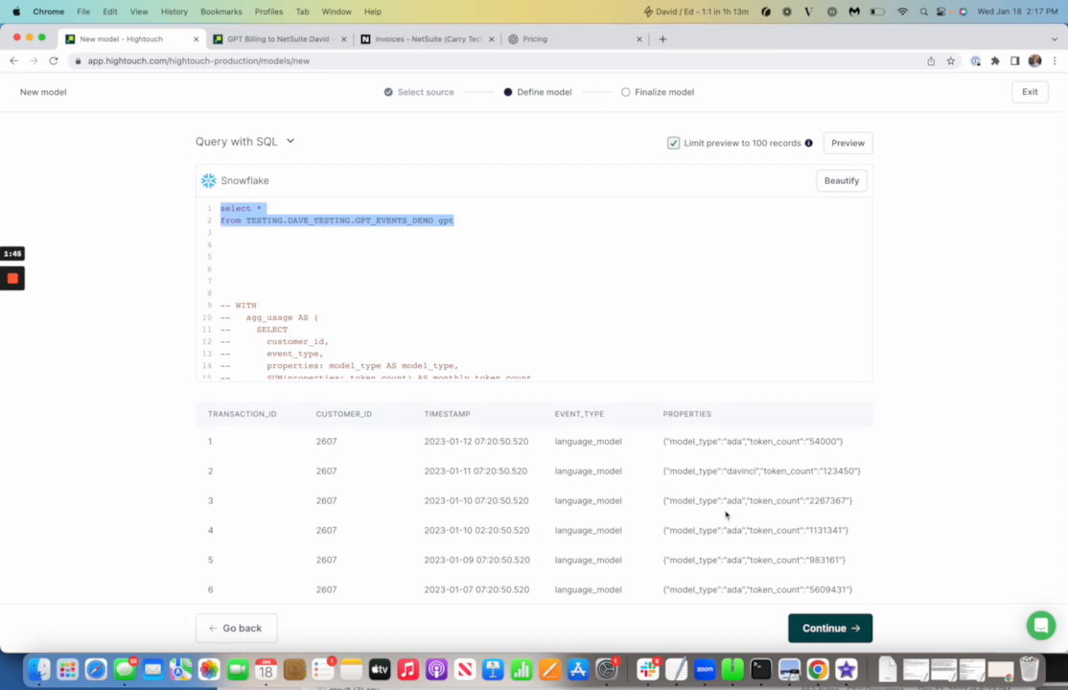
Delete the test select lines and uncomment the entire invoice query
left_click_drag(246, 292, 221, 208)
key("BackSpace")
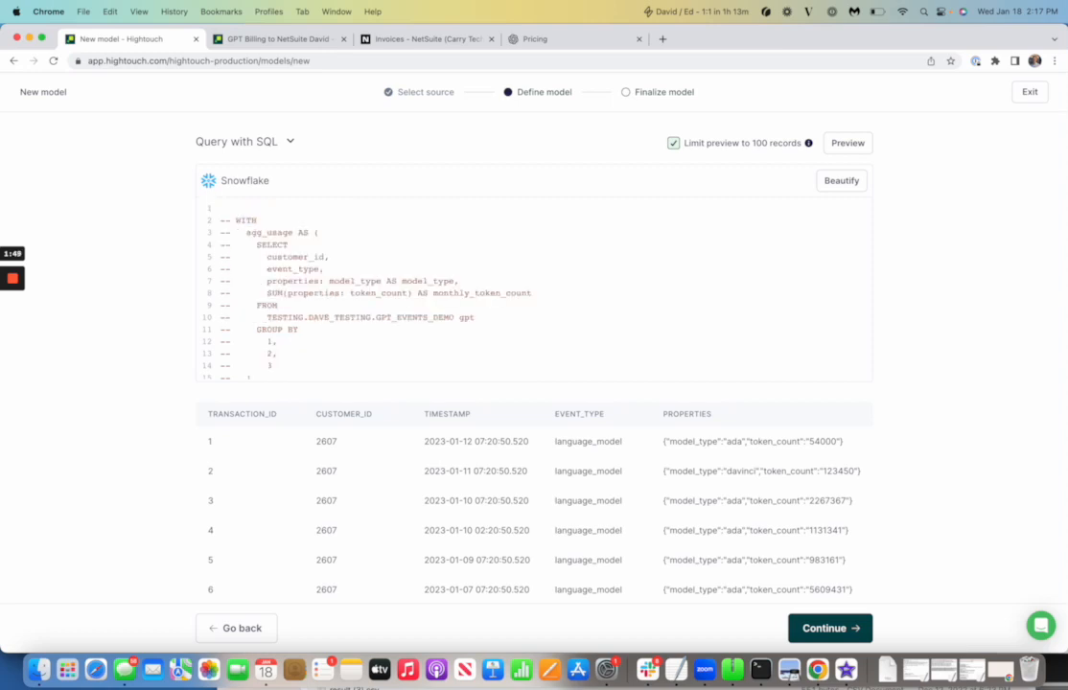
key("Delete")
key("super+a")
key("super+slash")
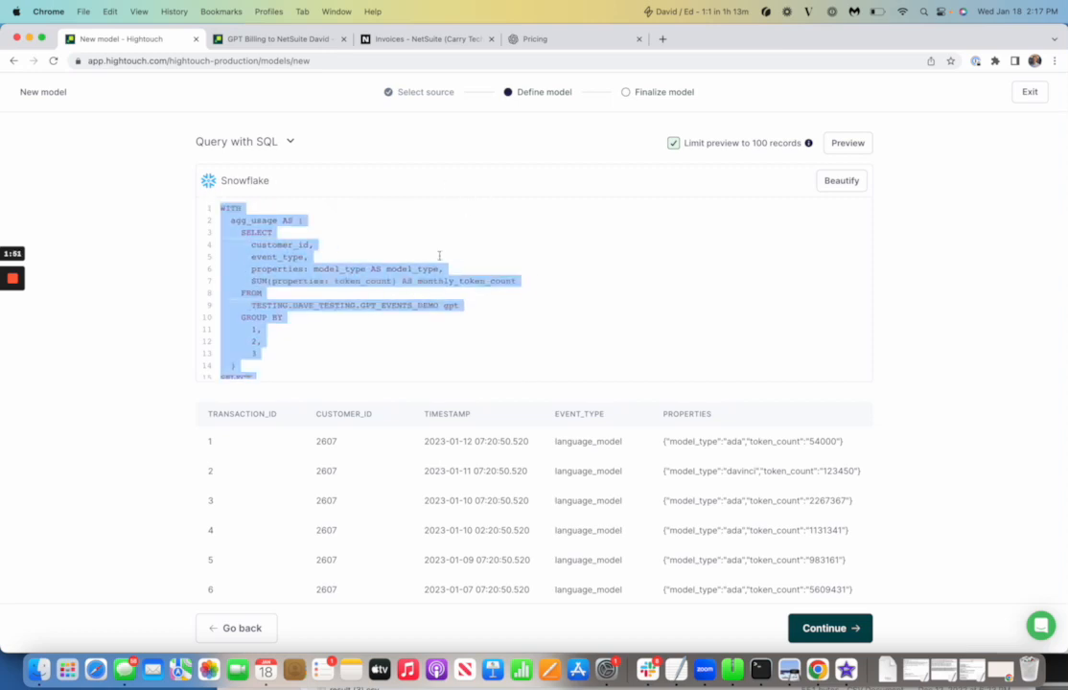
left_click(436, 266)
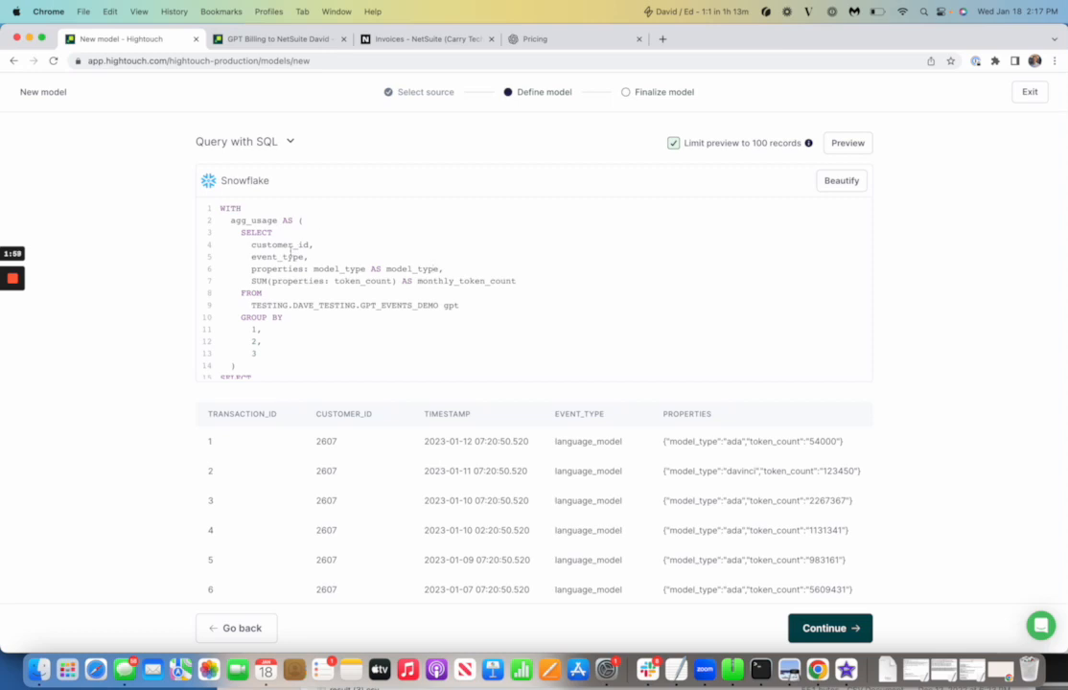
Review the monthly token count SUM and the GPT_BILLING_INFO join on model_type
left_click_drag(255, 281, 456, 281)
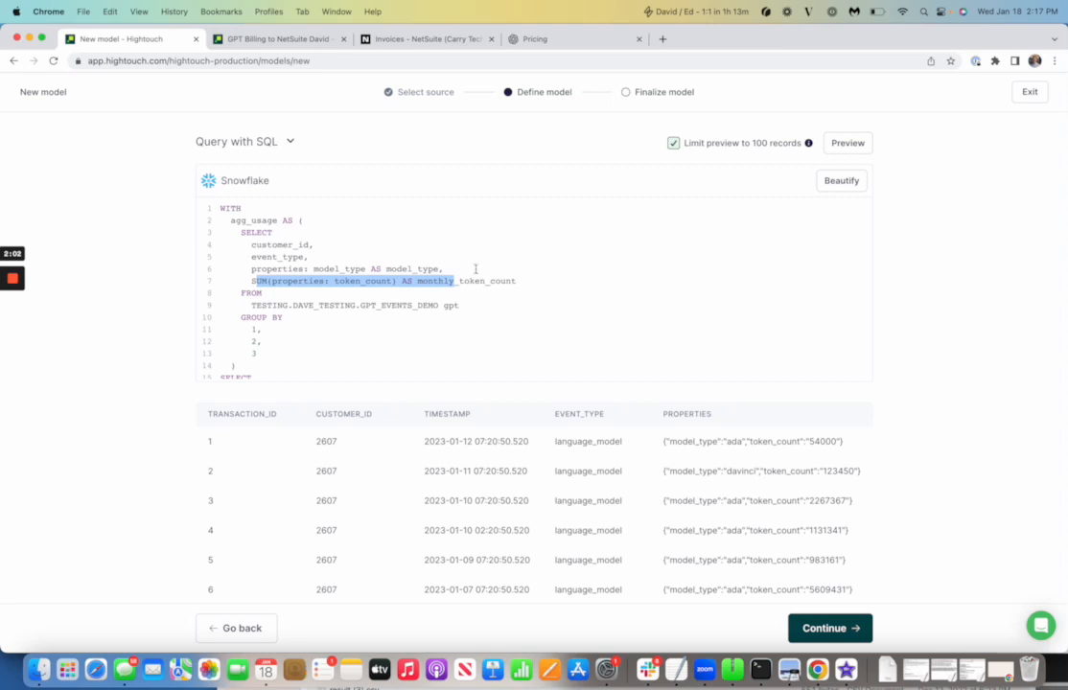
scroll(475, 270, "down", 2)
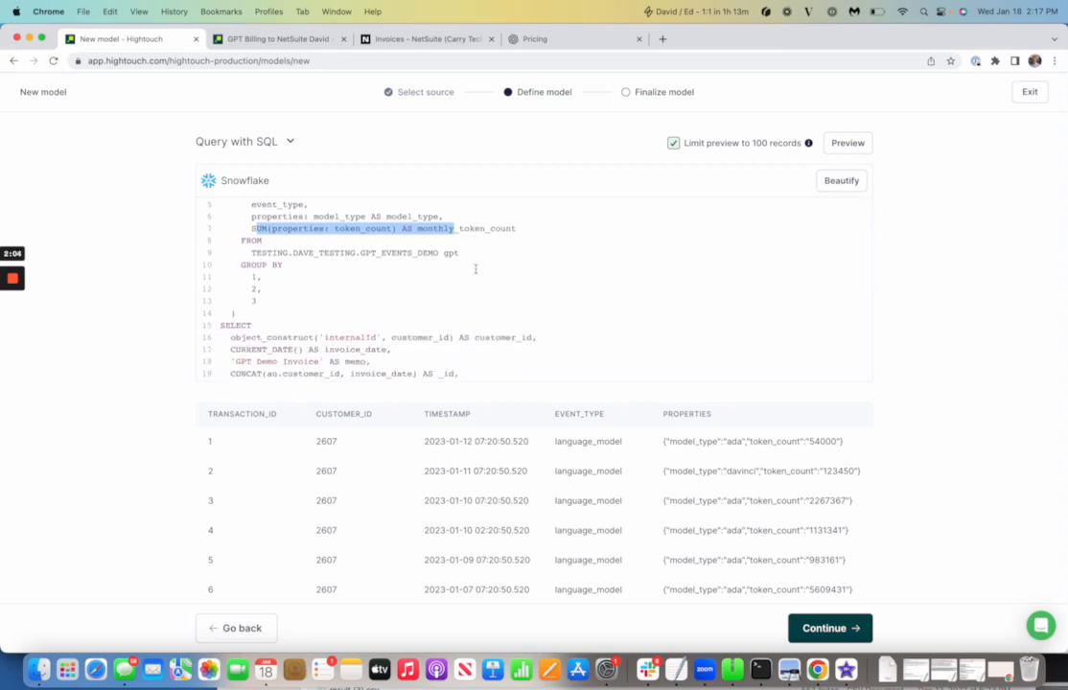
scroll(343, 323, "down", 4)
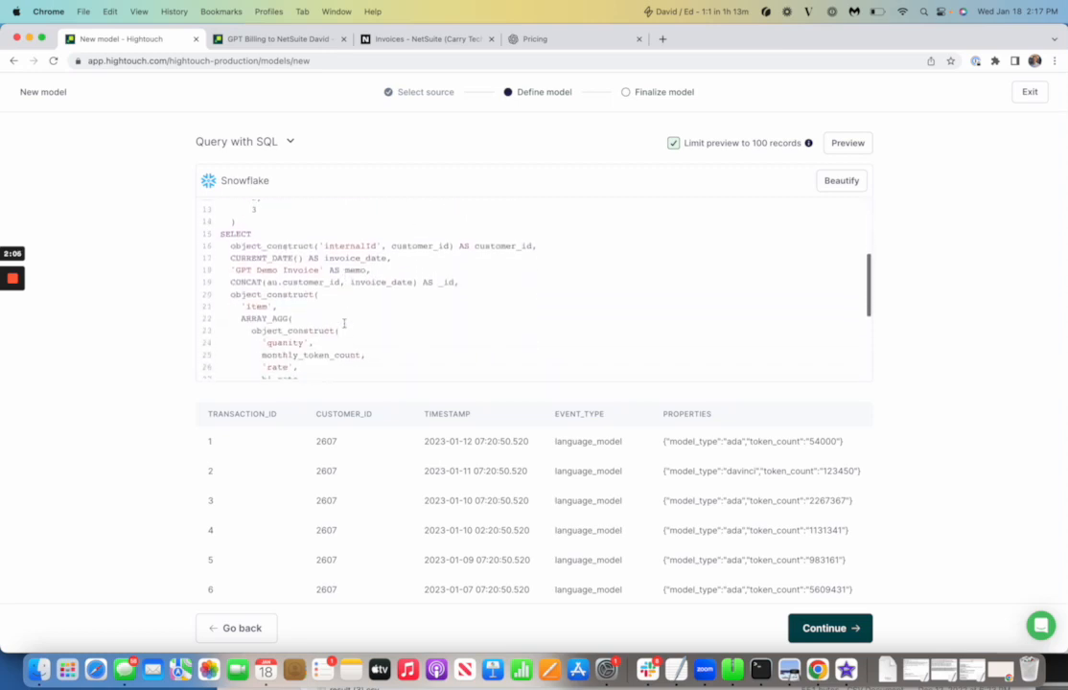
scroll(343, 323, "down", 1)
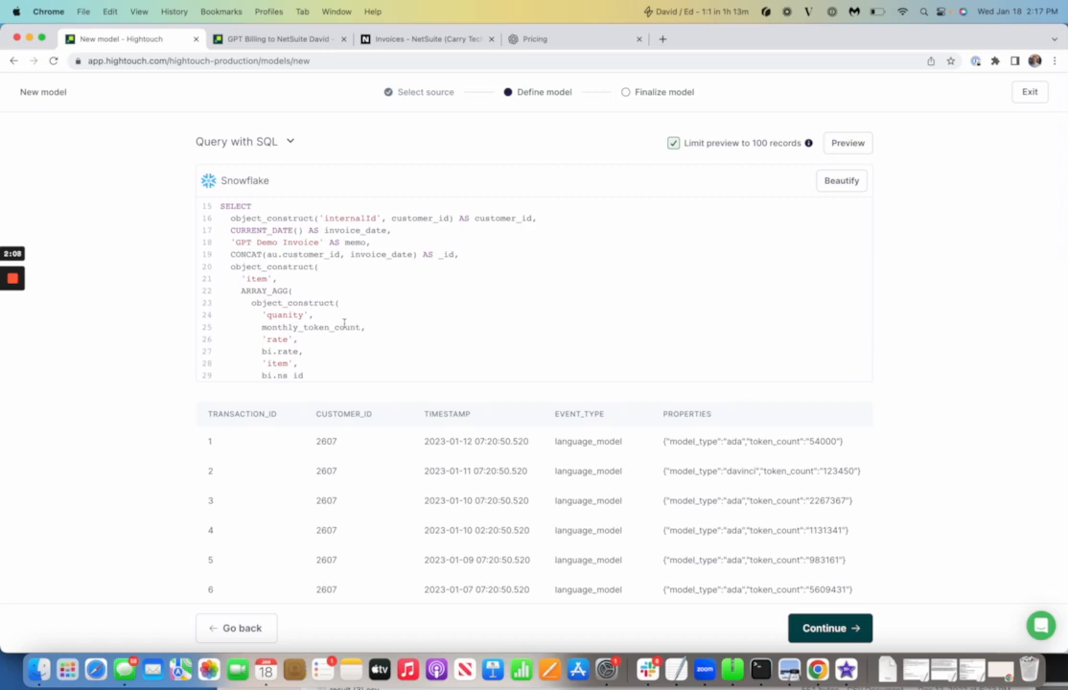
scroll(343, 323, "down", 5)
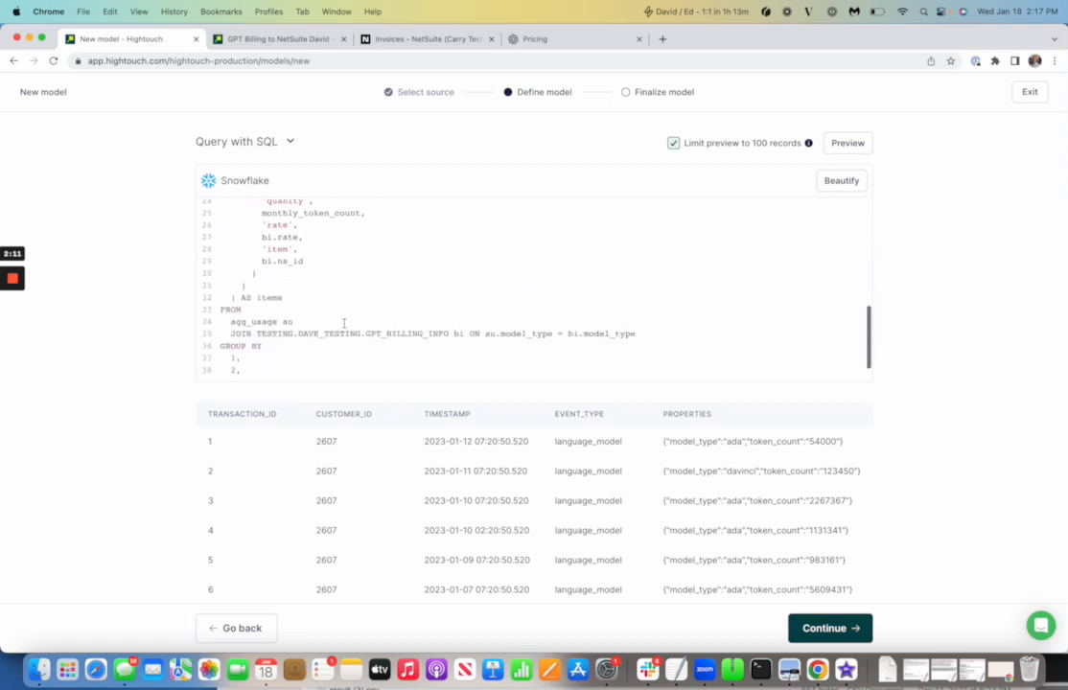
left_click_drag(257, 334, 433, 335)
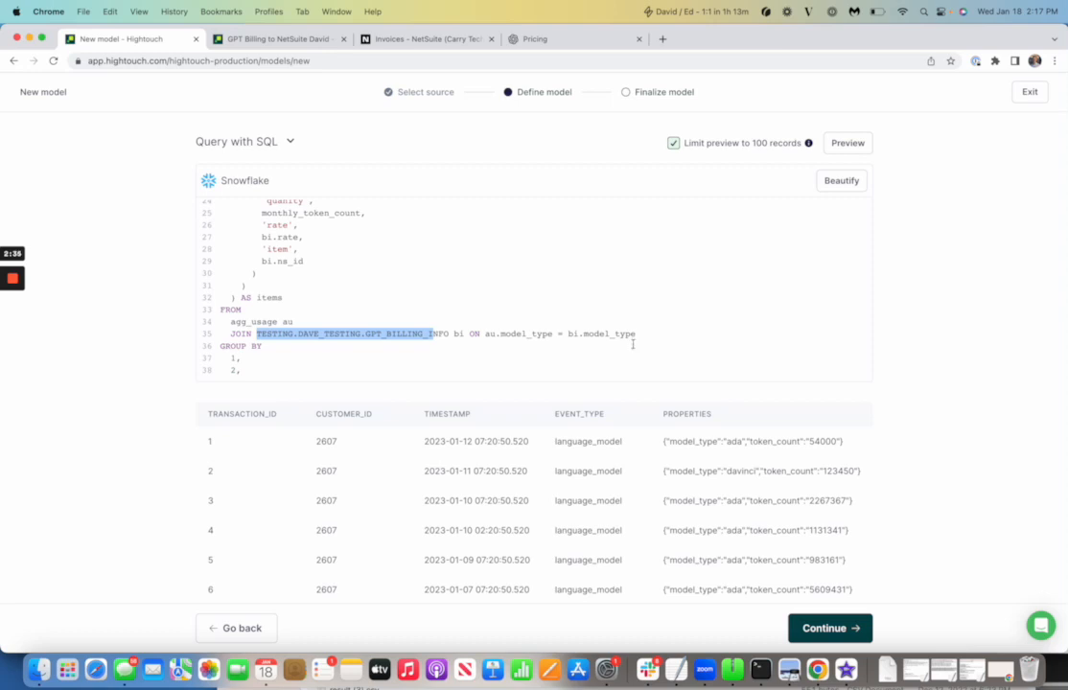
left_click(737, 444)
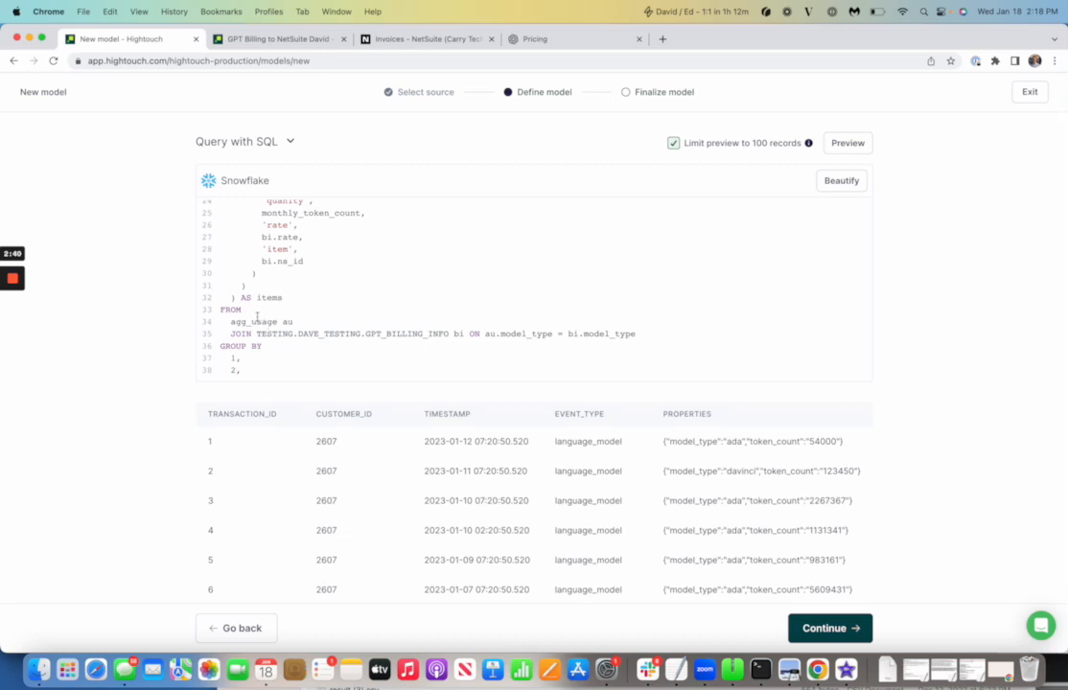
left_click_drag(481, 333, 612, 334)
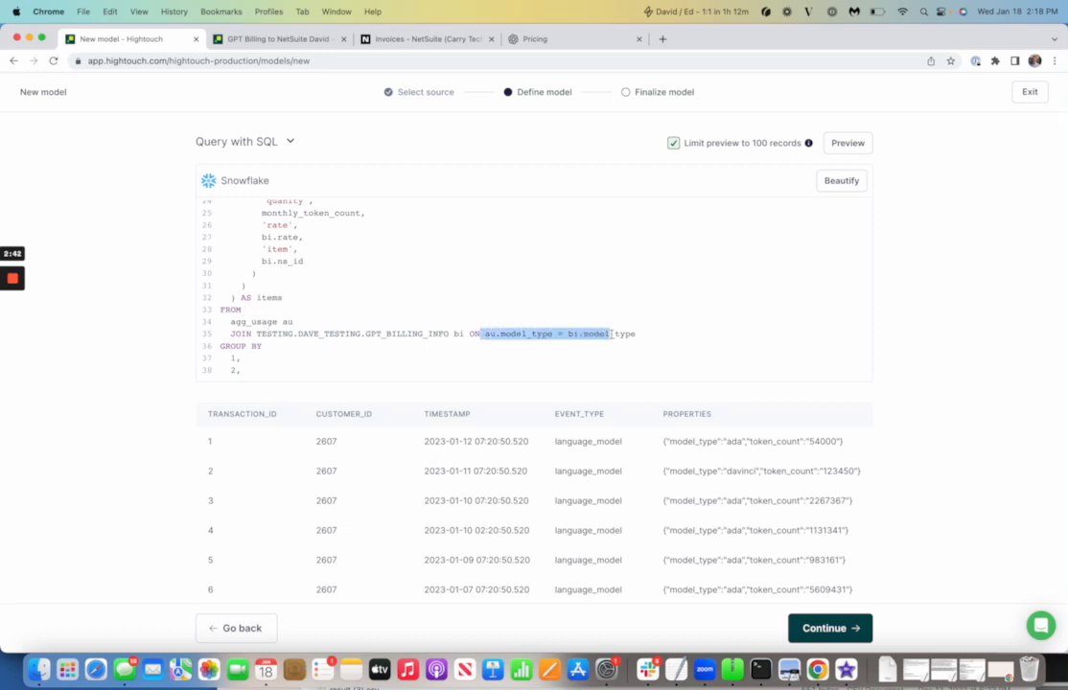
scroll(458, 265, "up", 5)
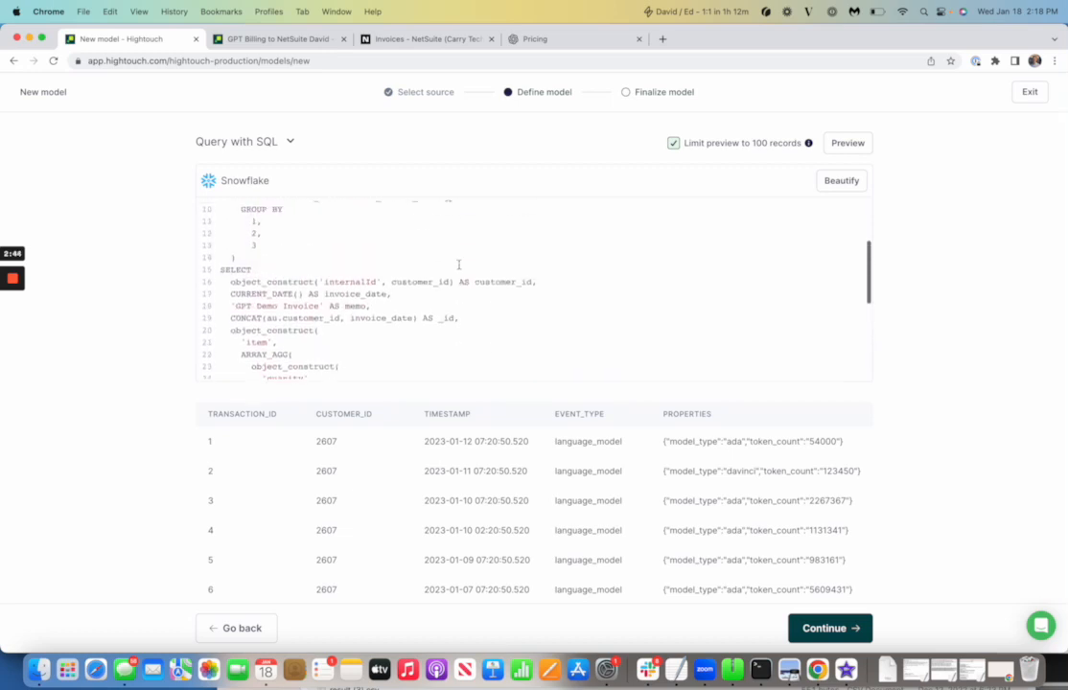
scroll(458, 265, "up", 3)
Preview the full invoice query, checking the GPT Demo Invoice memo and _ID values
scroll(459, 265, "down", 8)
key("super+Return")
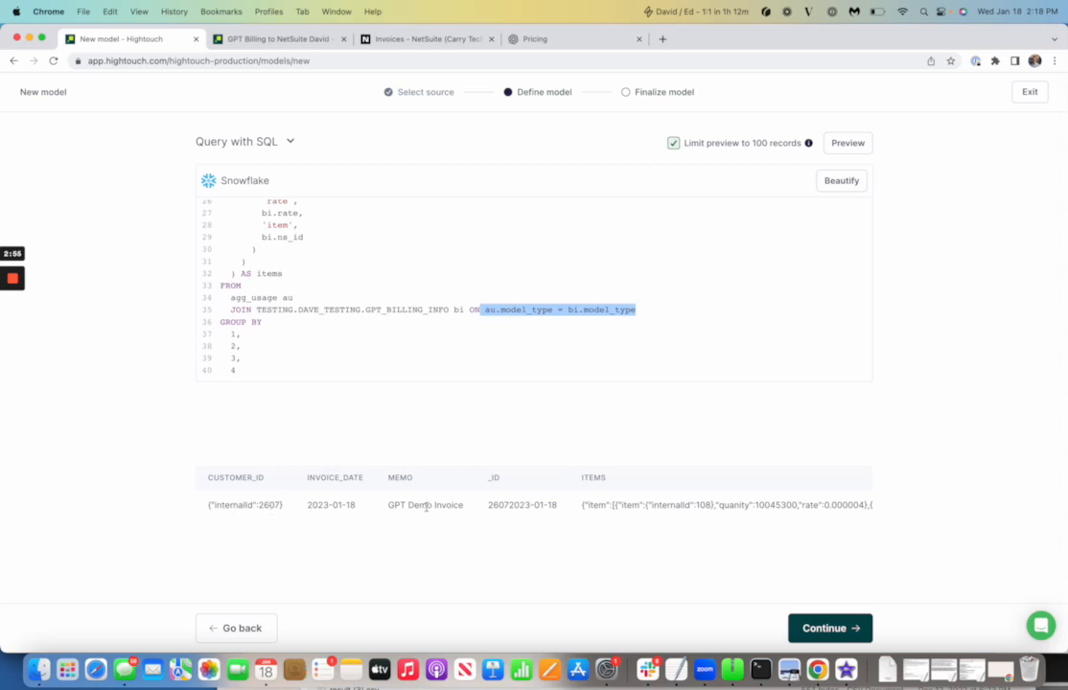
left_click_drag(389, 506, 456, 510)
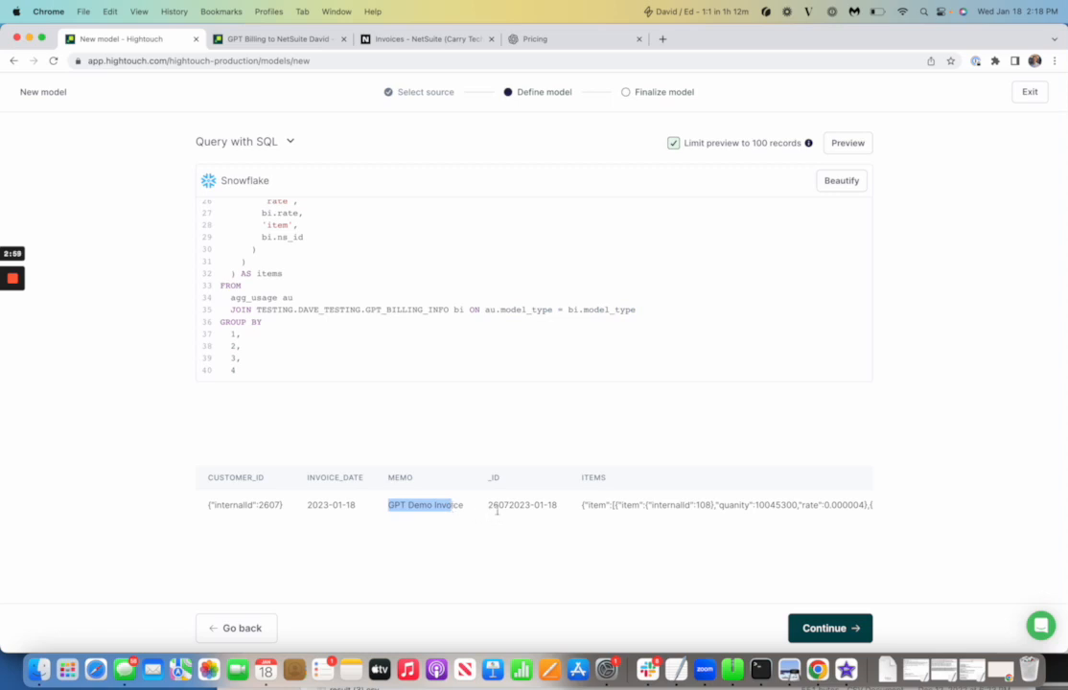
left_click_drag(492, 507, 570, 513)
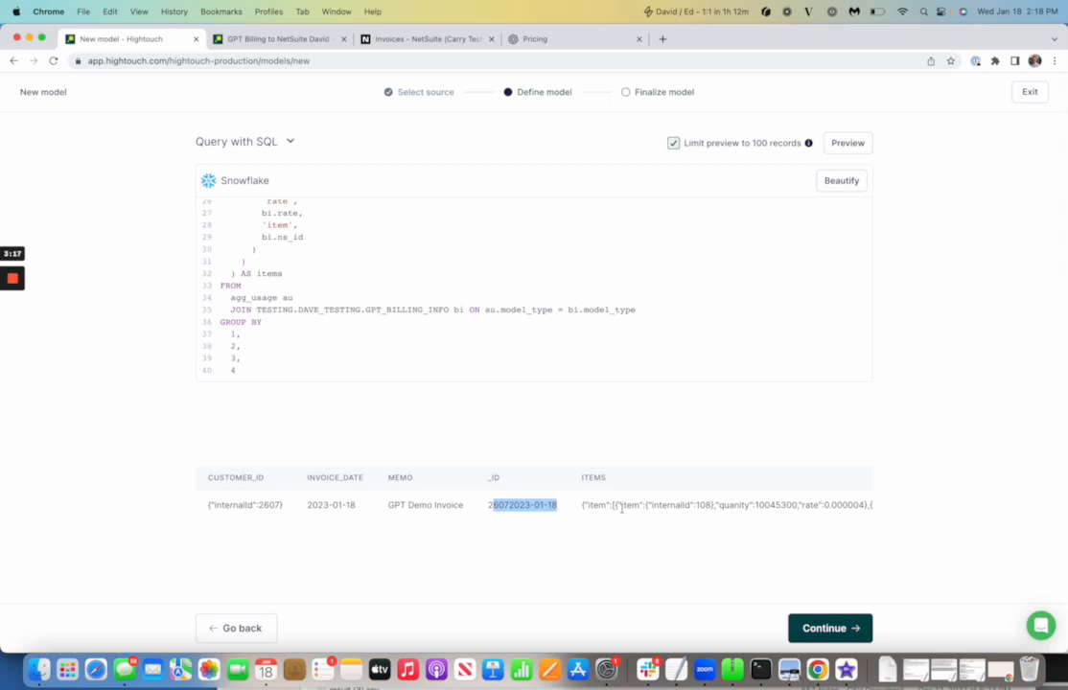
Inspect the ITEMS line-item JSON column and continue to the Finalize step
scroll(642, 509, "right", 3)
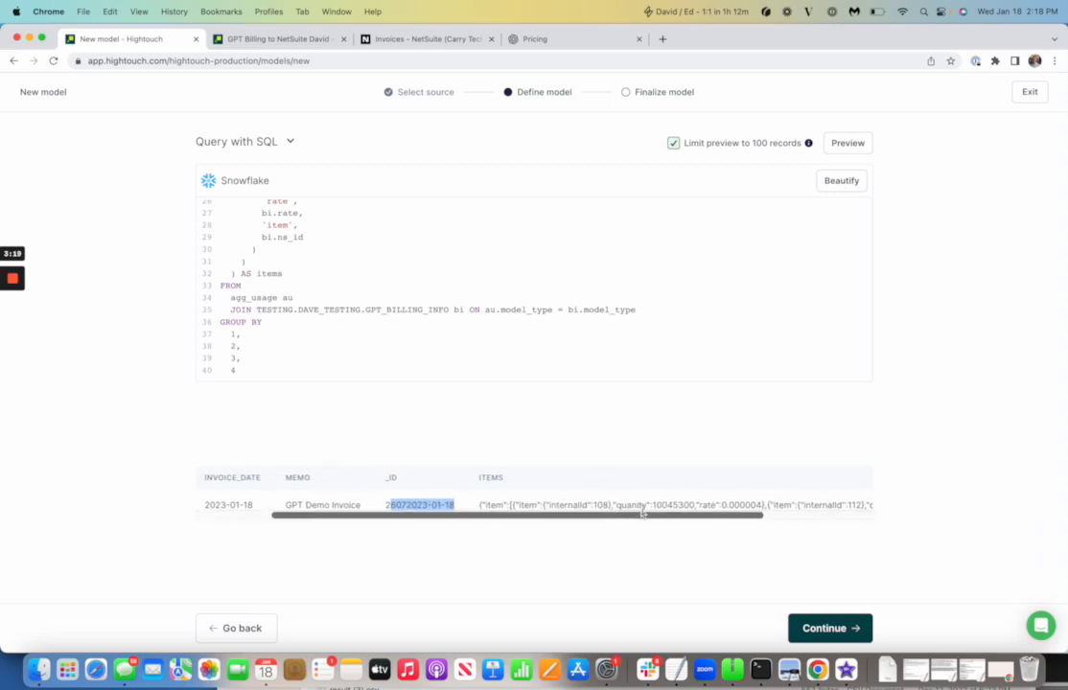
scroll(671, 506, "right", 1)
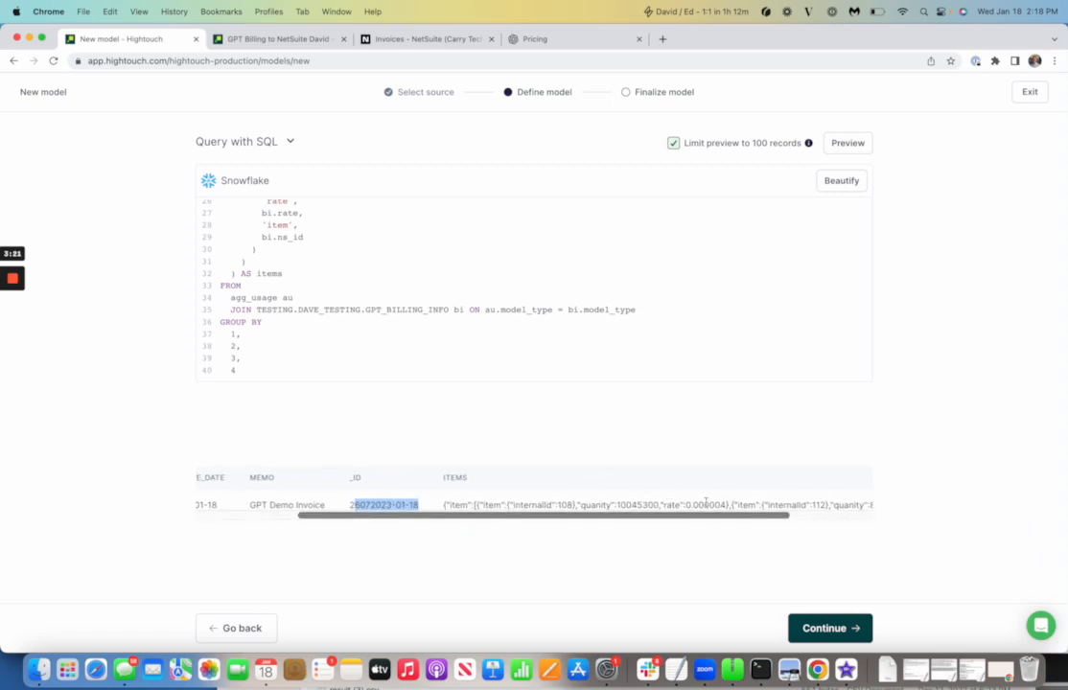
scroll(706, 503, "right", 1)
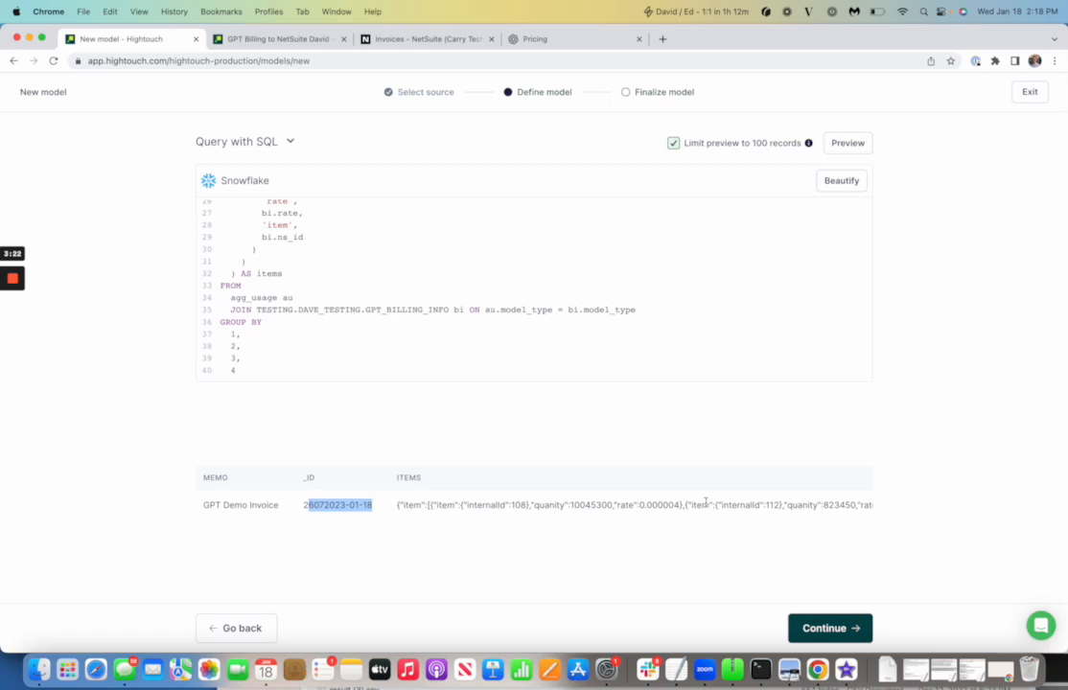
scroll(706, 503, "right", 2)
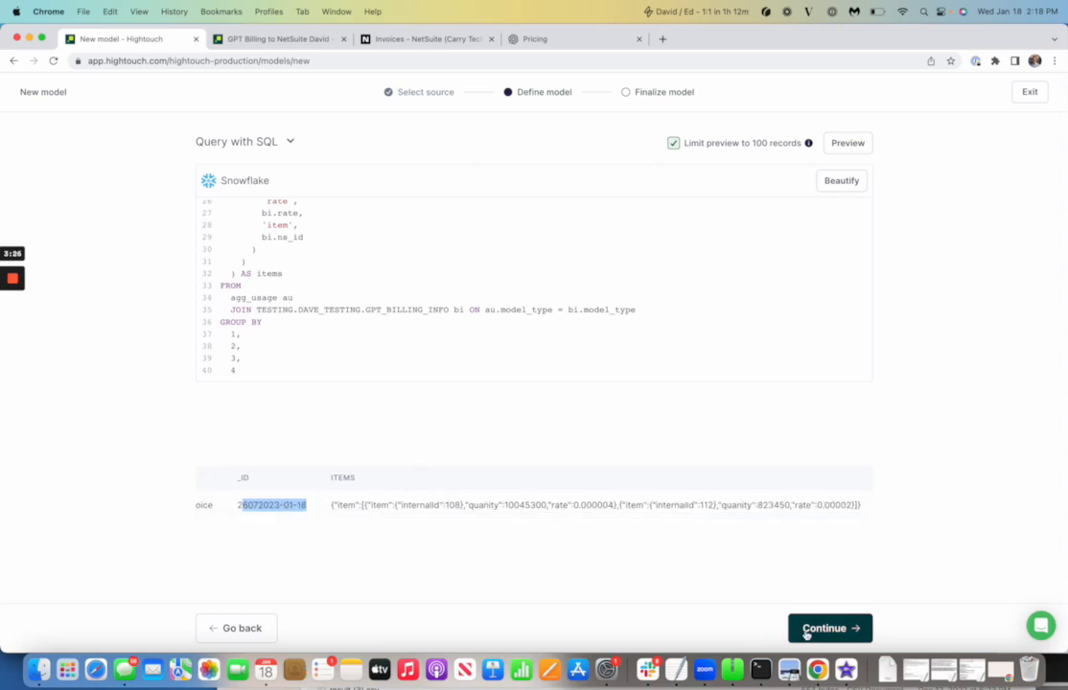
left_click(806, 631)
Name the model 'GPT Demo Billing 2', set _ID as primary key, and publish now
left_click(231, 233)
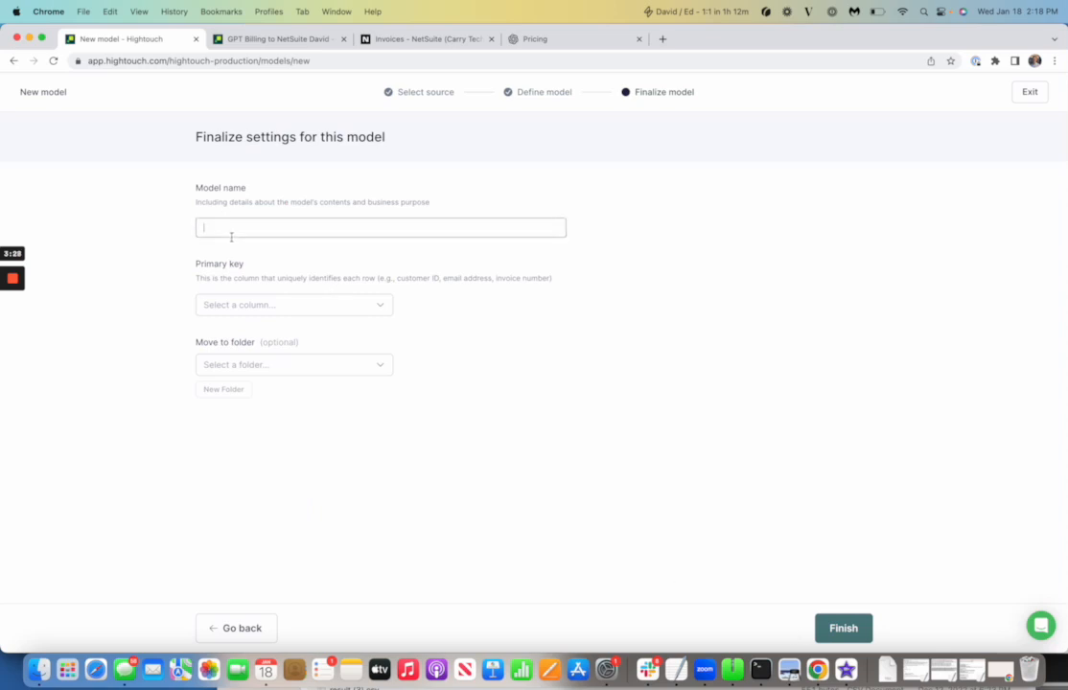
type("Gpt")
key("BackSpace")
type("PT Demo Billing")
key("BackSpace")
key("BackSpace")
key("BackSpace")
key("BackSpace")
key("BackSpace")
key("BackSpace")
type("lling 2")
left_click(258, 305)
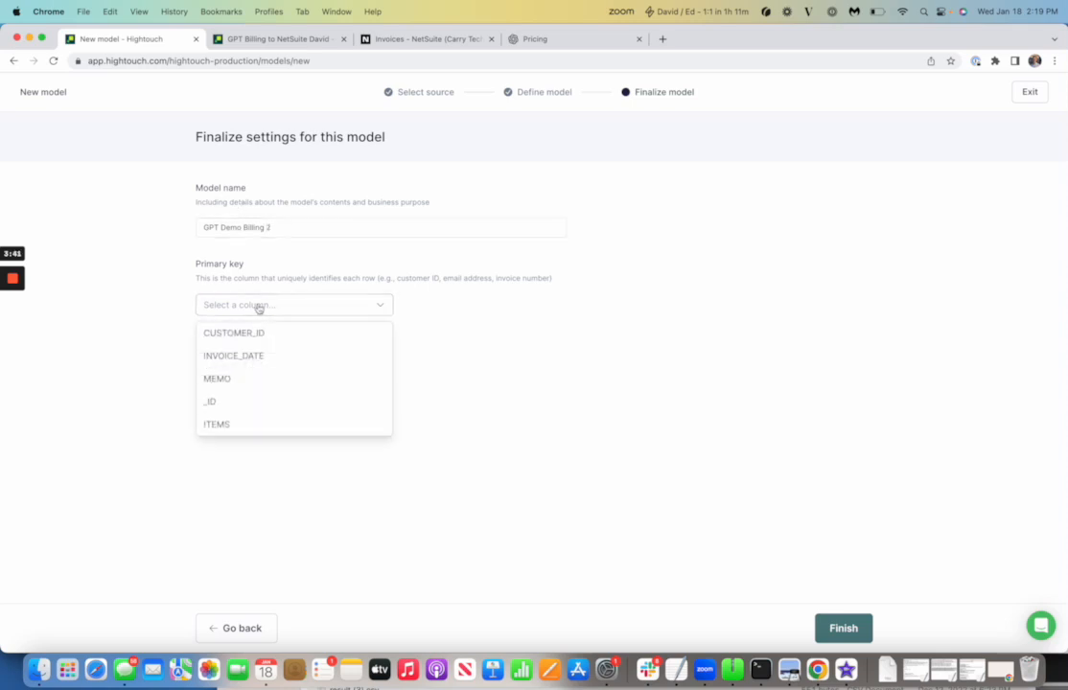
left_click(230, 405)
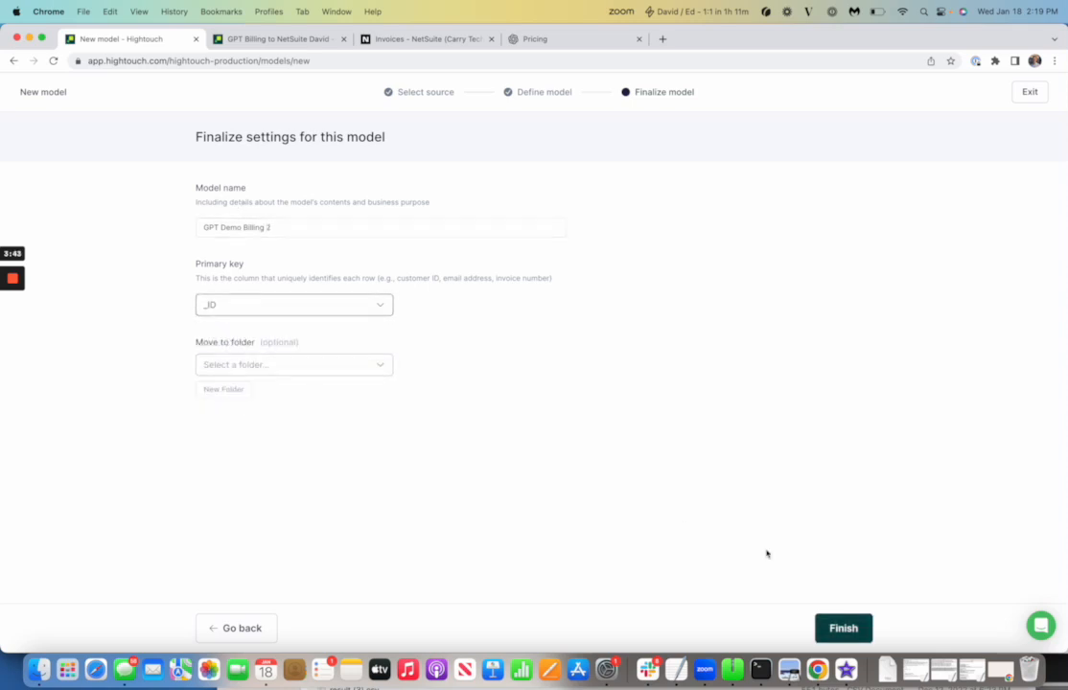
left_click(844, 629)
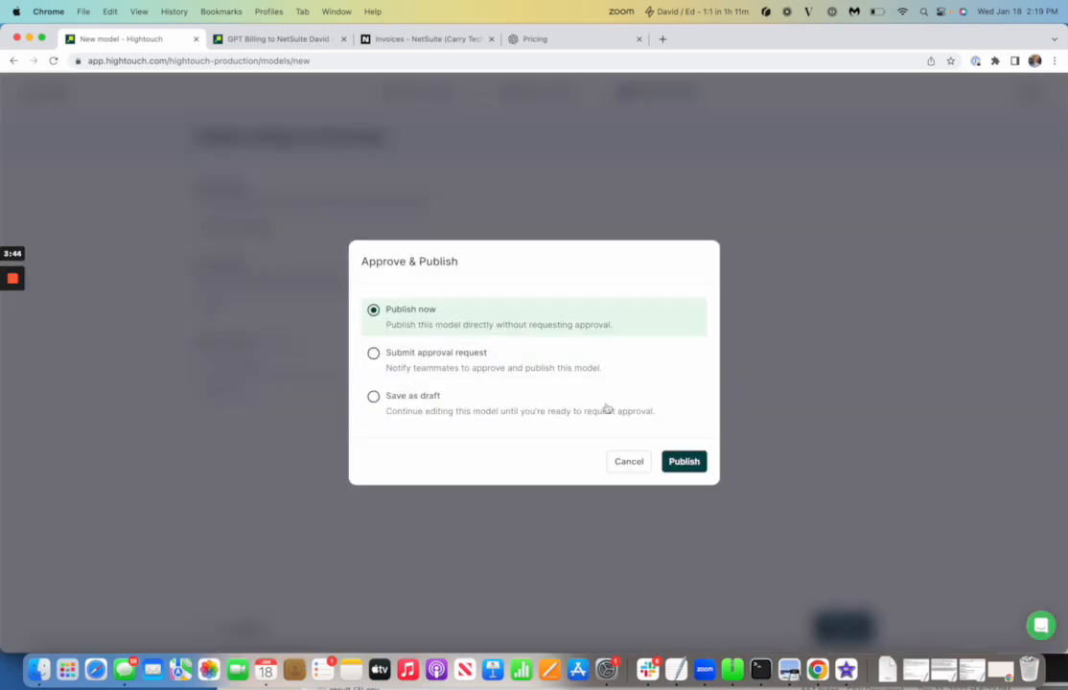
left_click(685, 461)
scroll(282, 427, "down", 5)
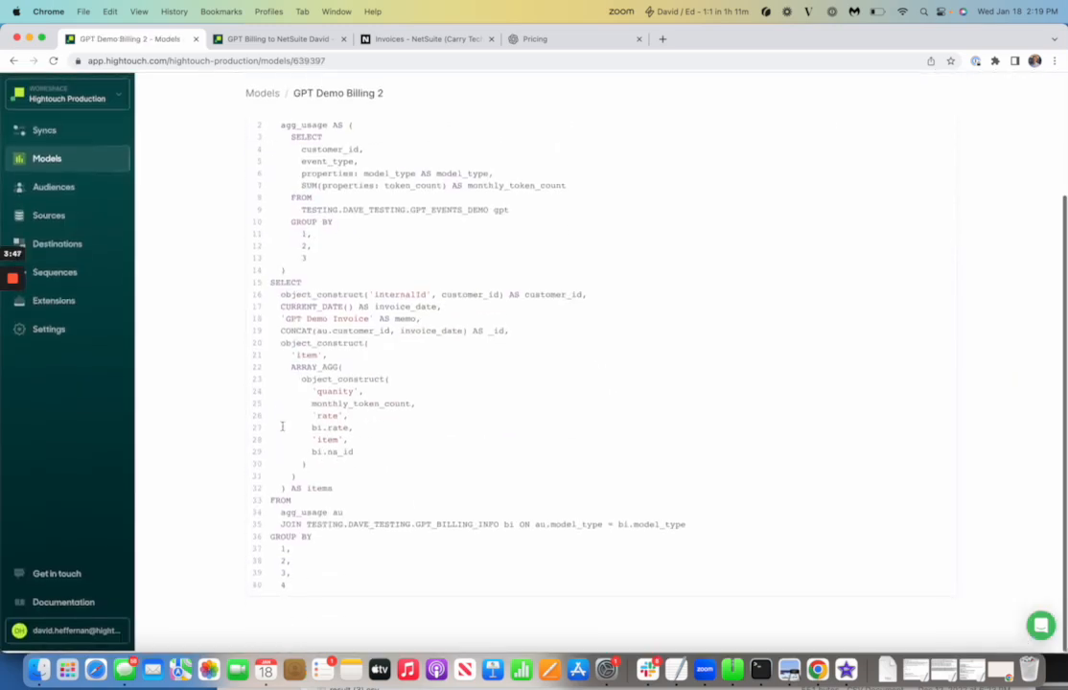
From Syncs, add a sync using model GPT Demo Billing 2 and destination NetSuite David
scroll(240, 143, "up", 5)
left_click(78, 133)
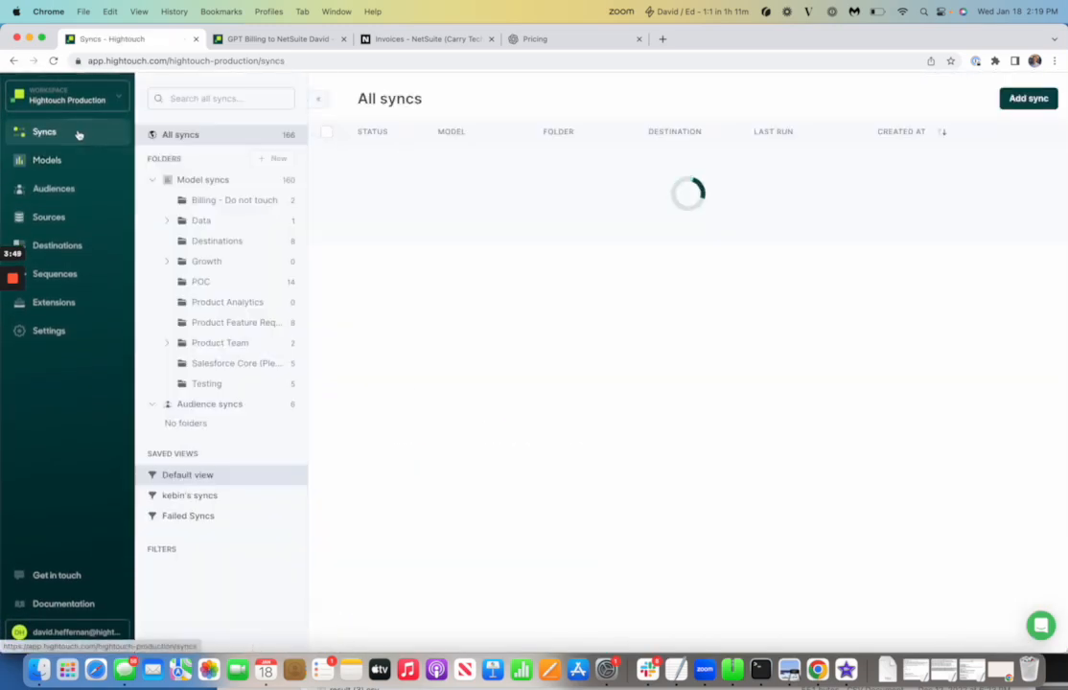
left_click(1028, 99)
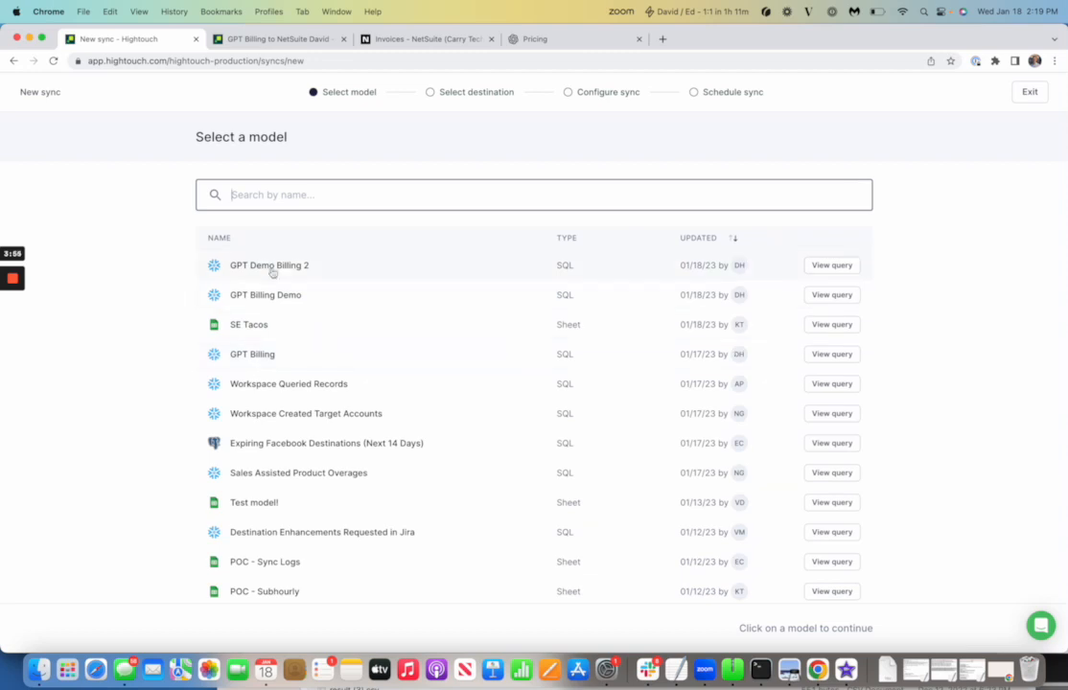
left_click(278, 274)
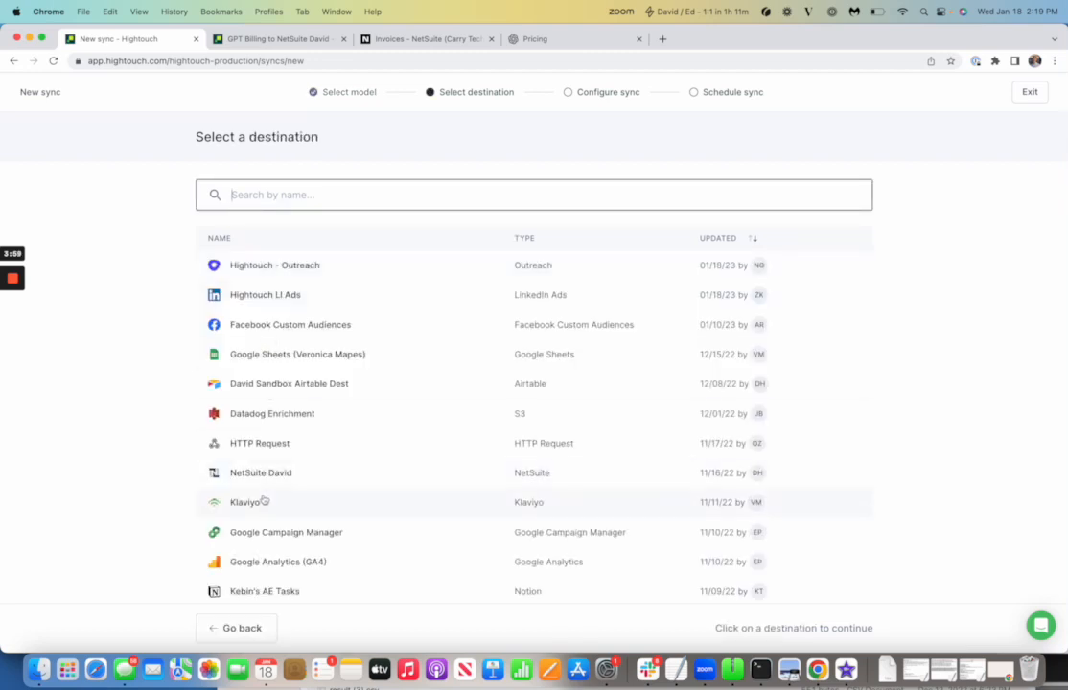
left_click(269, 479)
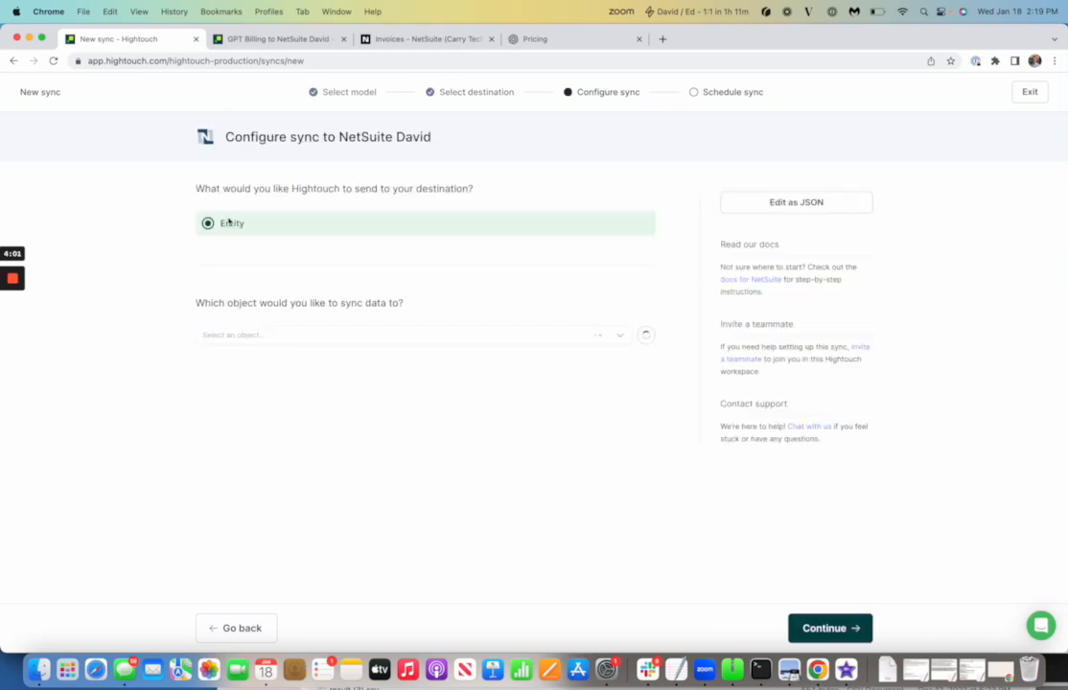
Review the GPT Billing to NetSuite David sync's invoice insert settings and INVOICE_DATE, ITEMS, CUSTOMER_ID, MEMO mappings
left_click(216, 41)
scroll(297, 283, "up", 10)
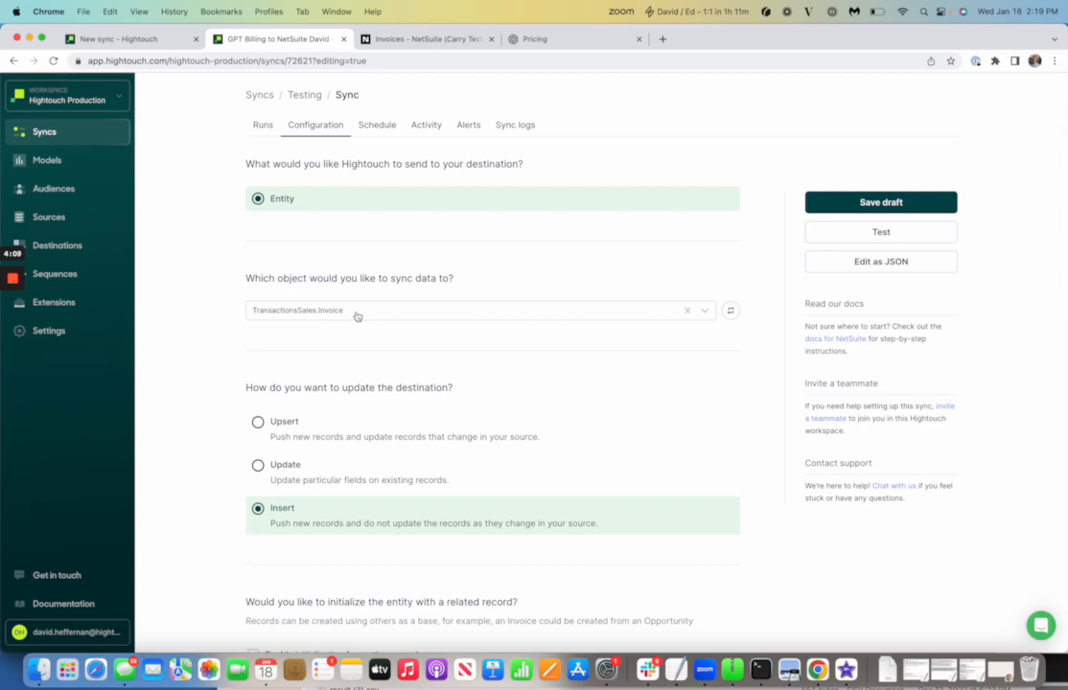
scroll(286, 380, "down", 4)
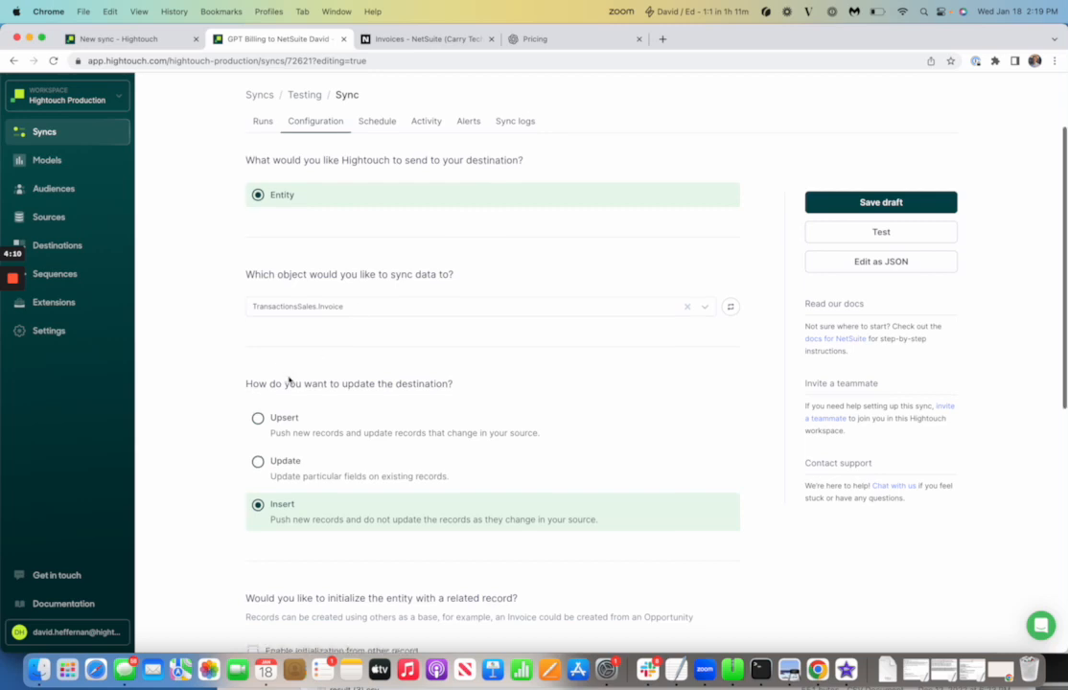
scroll(294, 367, "down", 2)
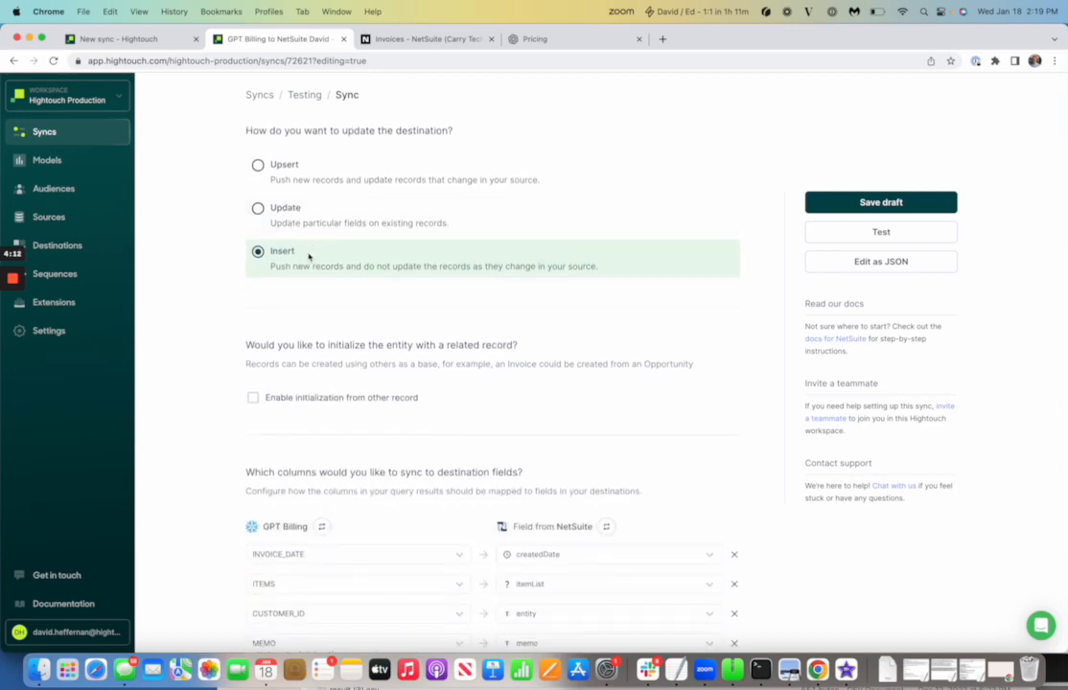
scroll(300, 318, "down", 5)
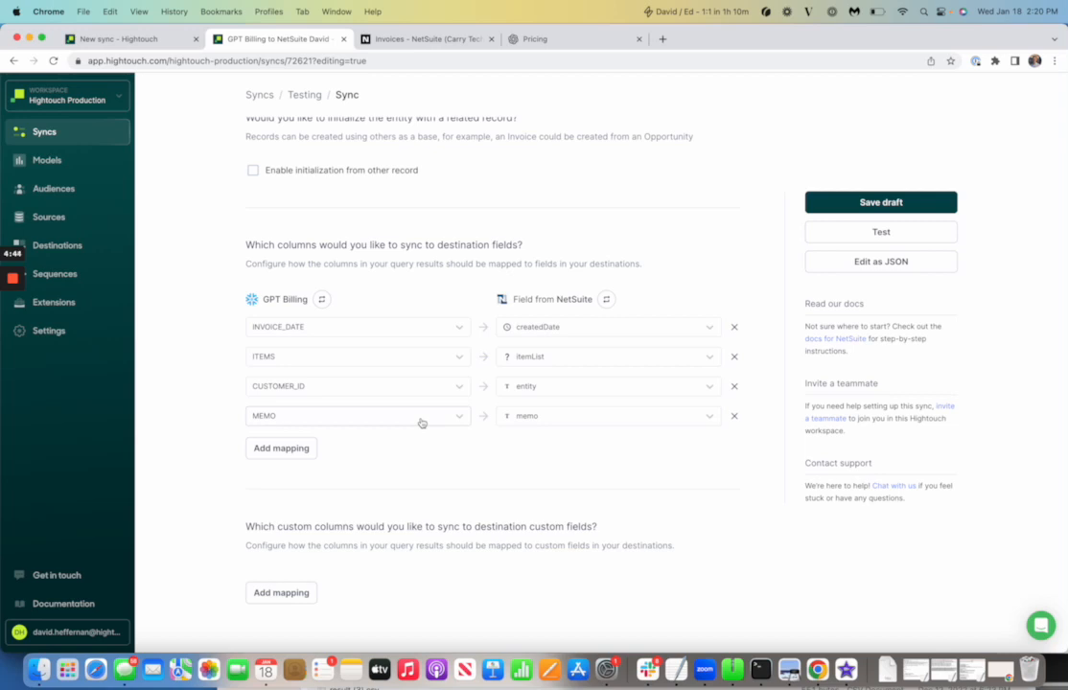
scroll(396, 338, "up", 1)
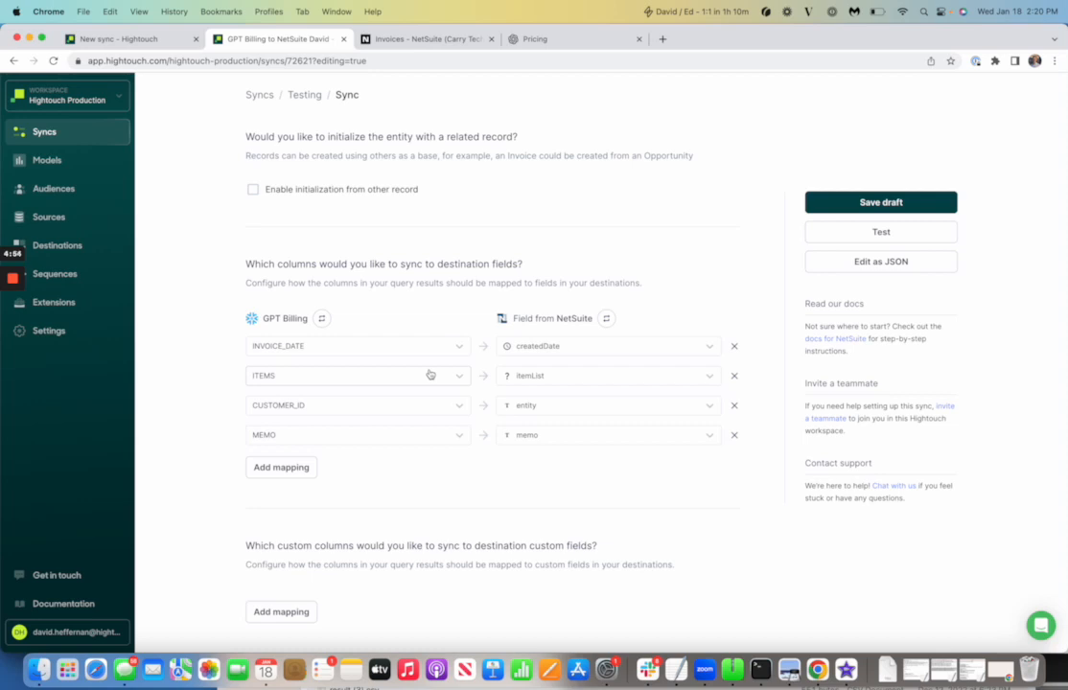
Test one row with MEMO changed to 'GPT Billing Demo', syncing it as an added row
left_click(863, 233)
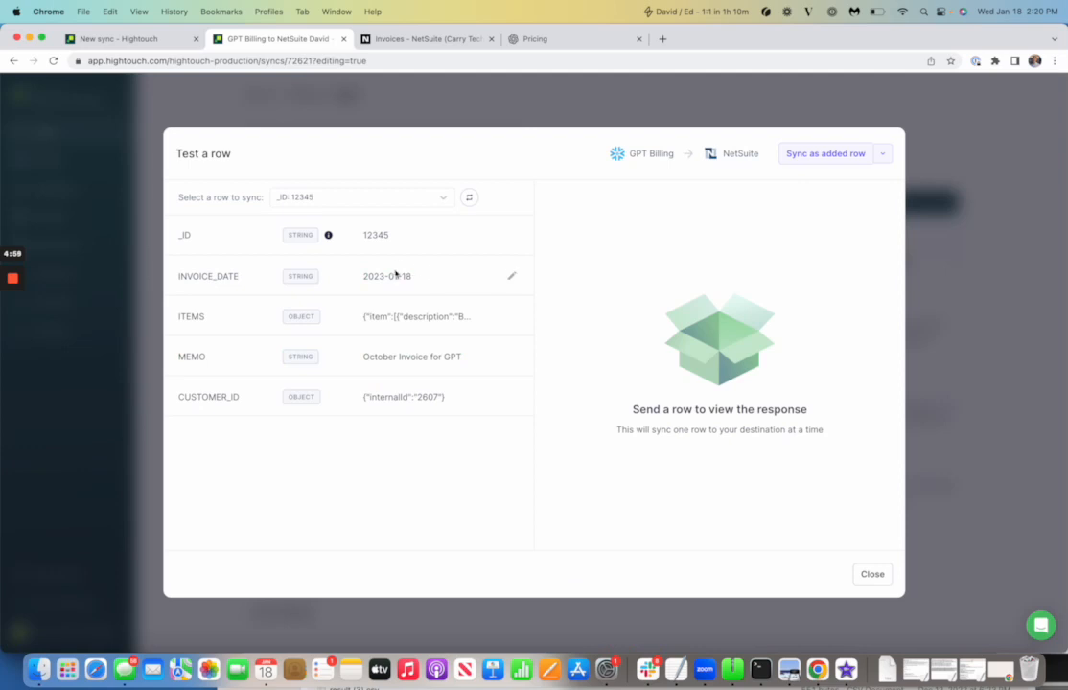
left_click(510, 356)
double_click(430, 355)
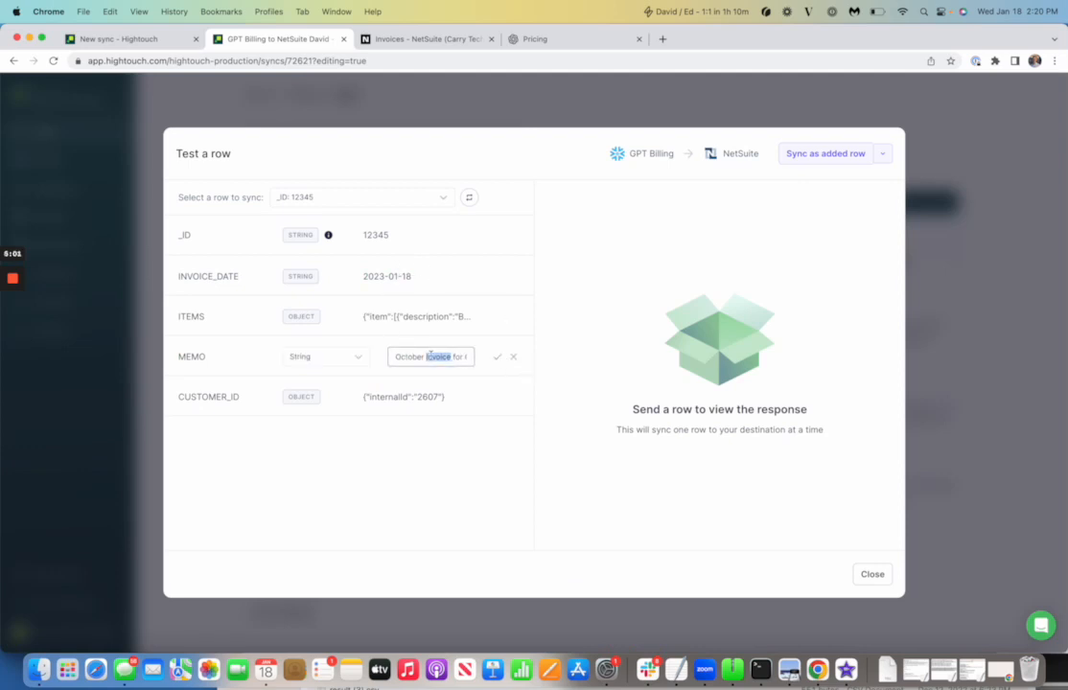
type("gpt")
key("super+a")
key("BackSpace")
type("GPT V")
type("il")
key("BackSpace")
key("BackSpace")
type("Billing Demo")
left_click(498, 358)
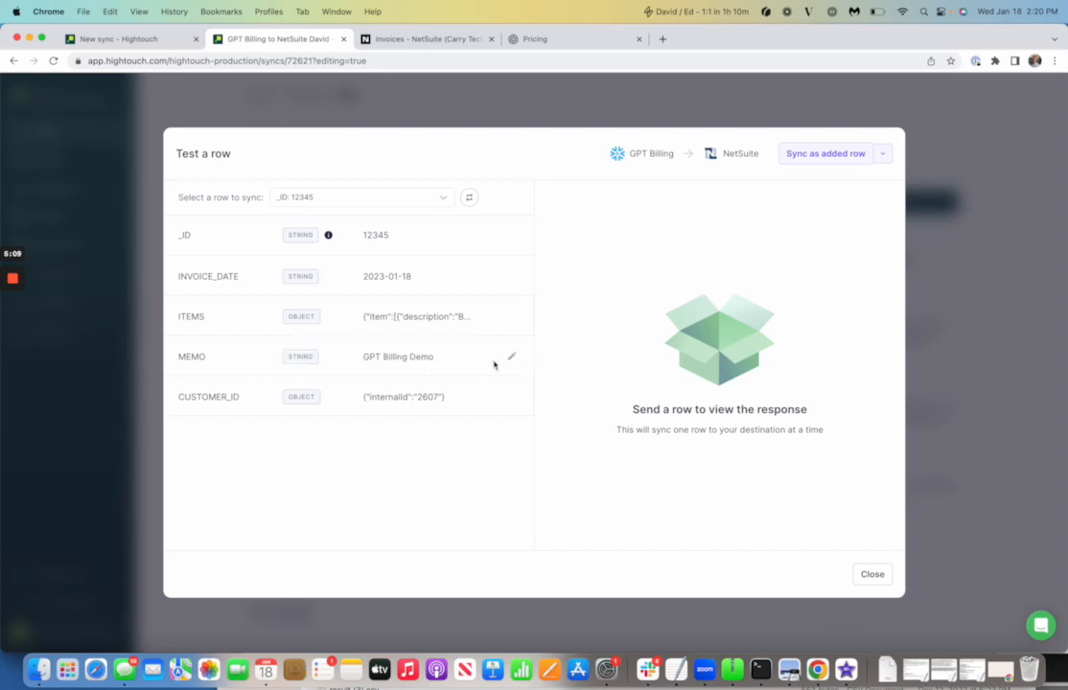
left_click(830, 152)
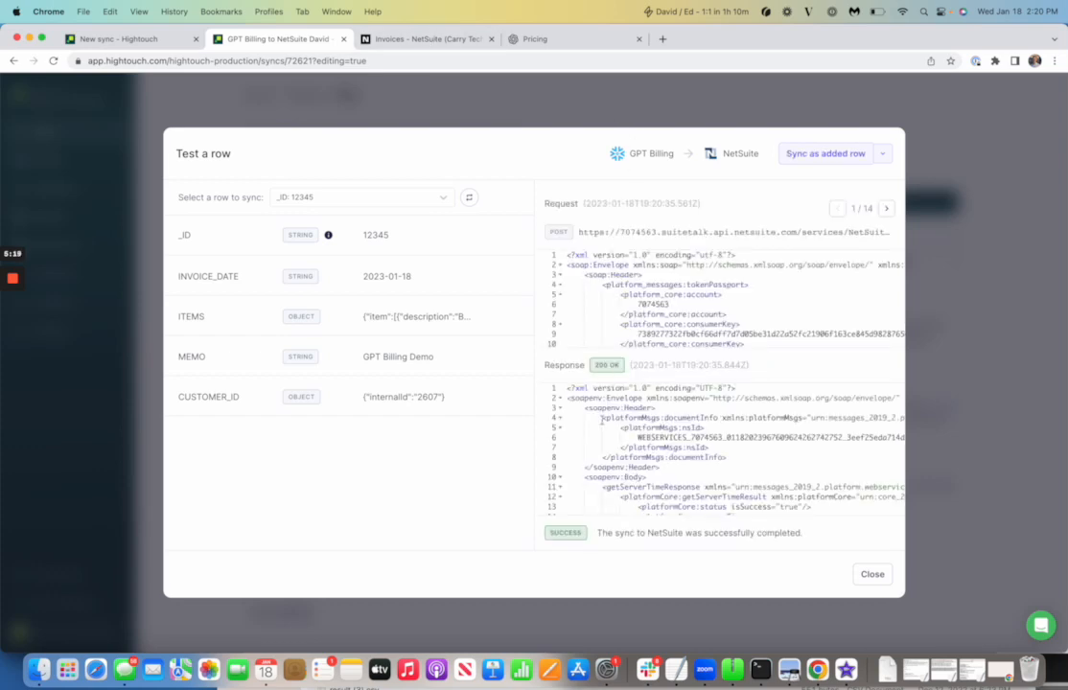
Reload NetSuite invoices and view invoice 156: memo GPT Billing Demo, 56.65 total, Ada and Davinci lines
left_click(408, 39)
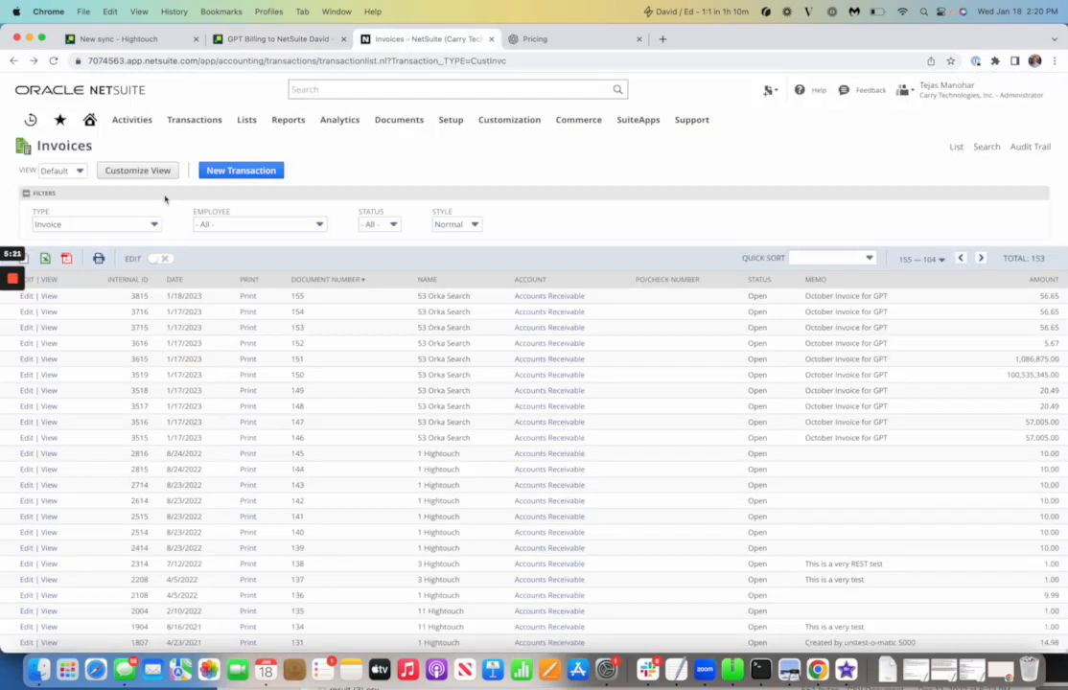
left_click(55, 60)
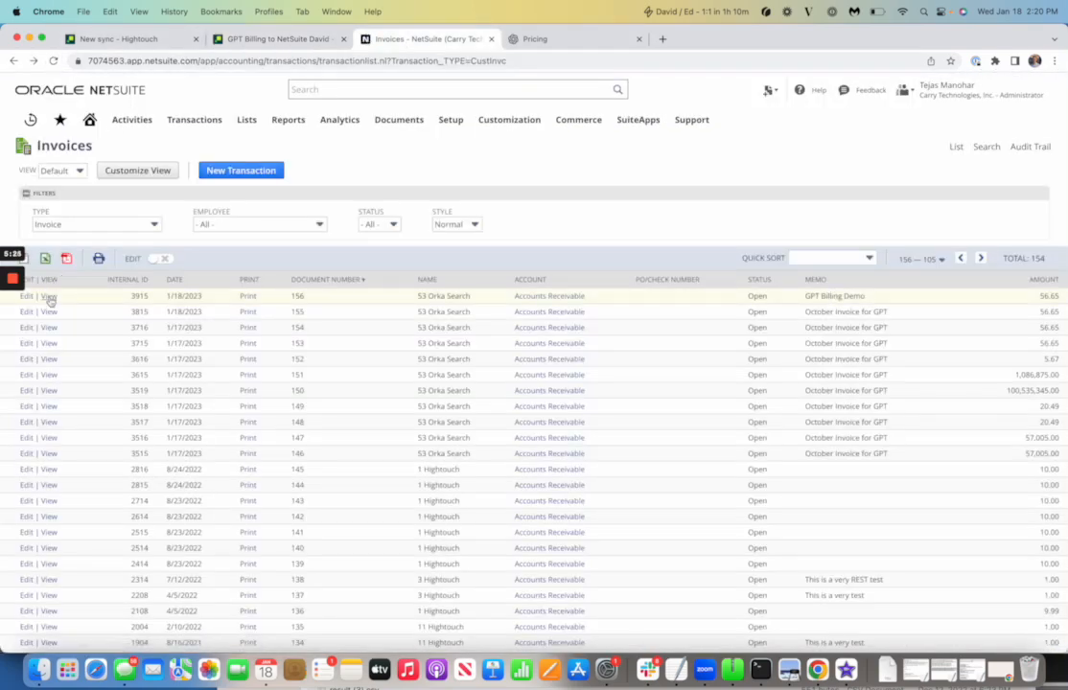
left_click(49, 297)
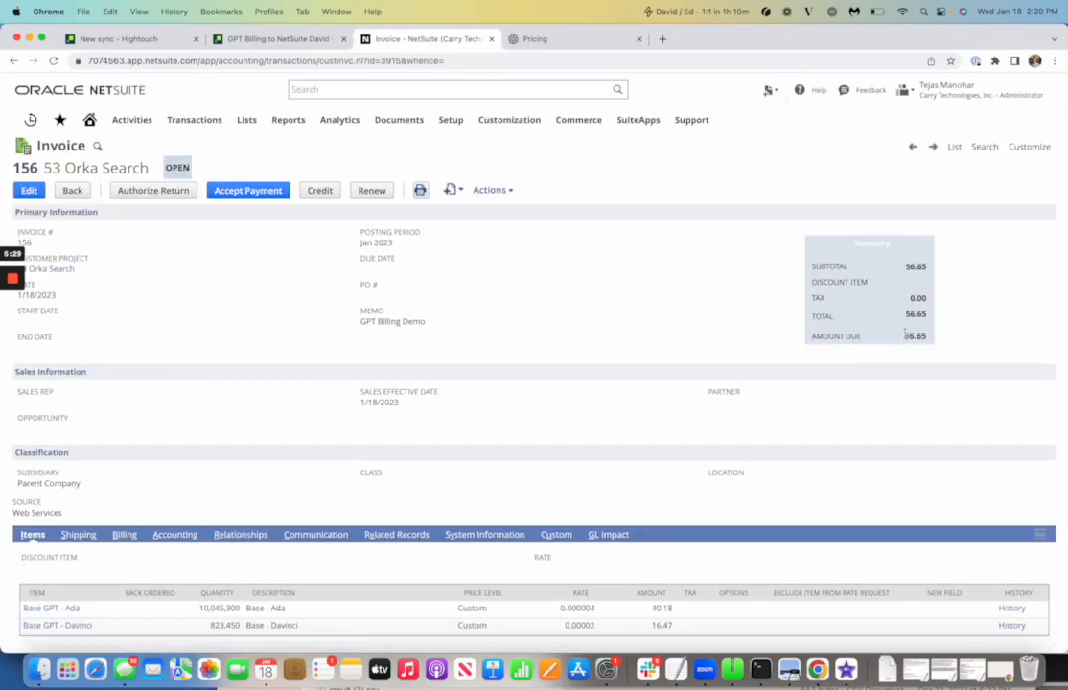
left_click_drag(906, 337, 922, 338)
scroll(780, 403, "down", 1)
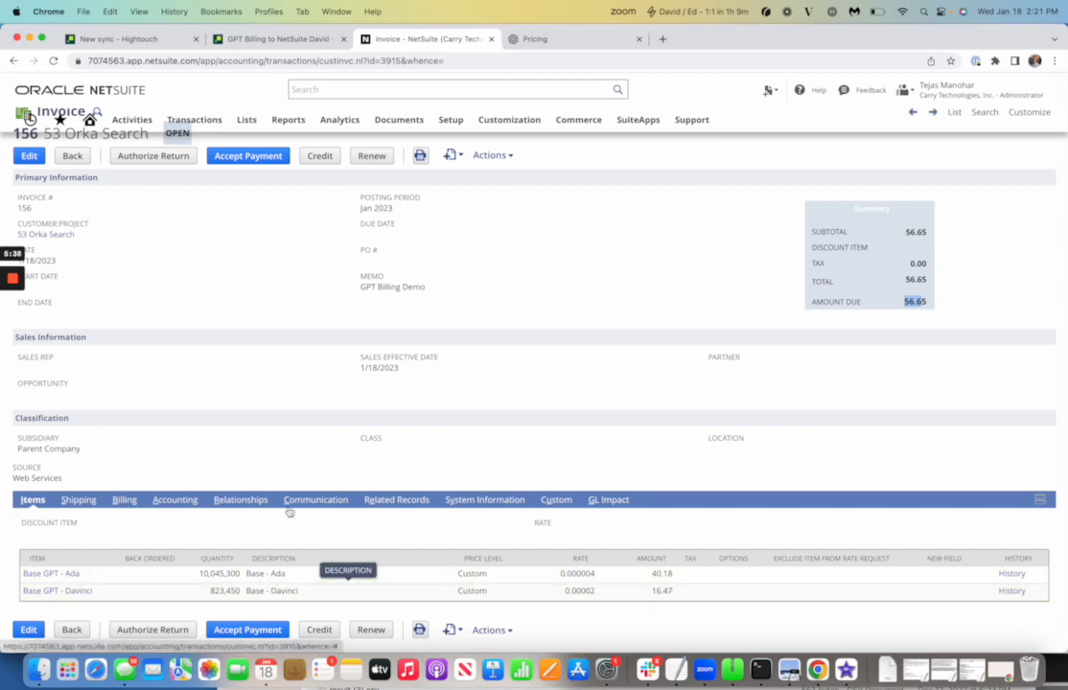
mouse_move(13, 281)
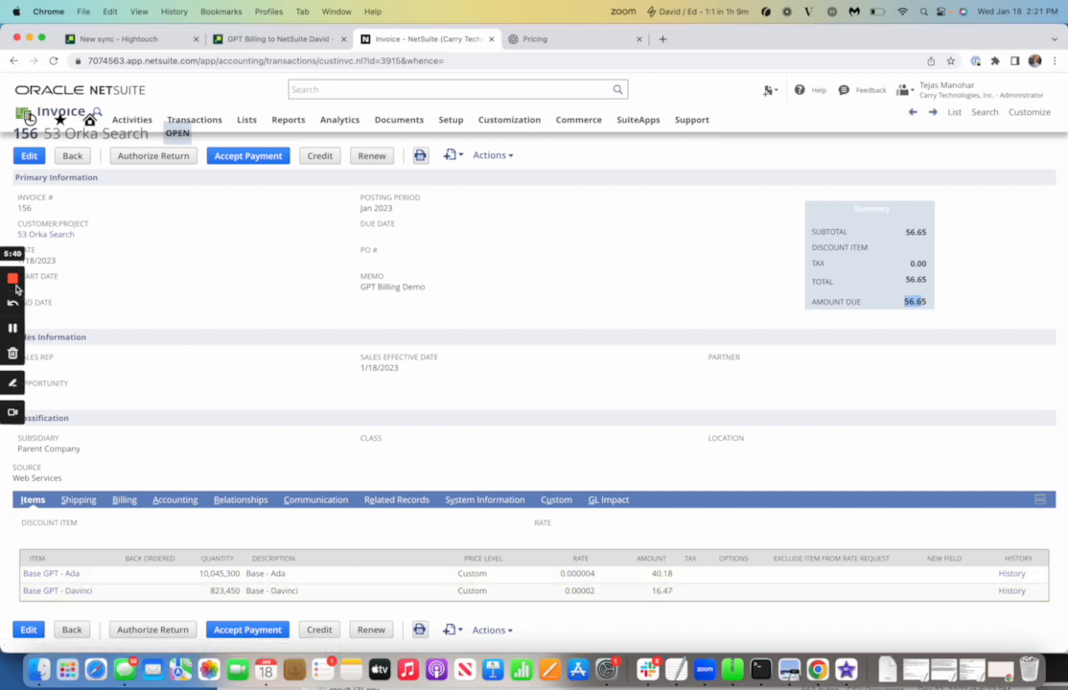